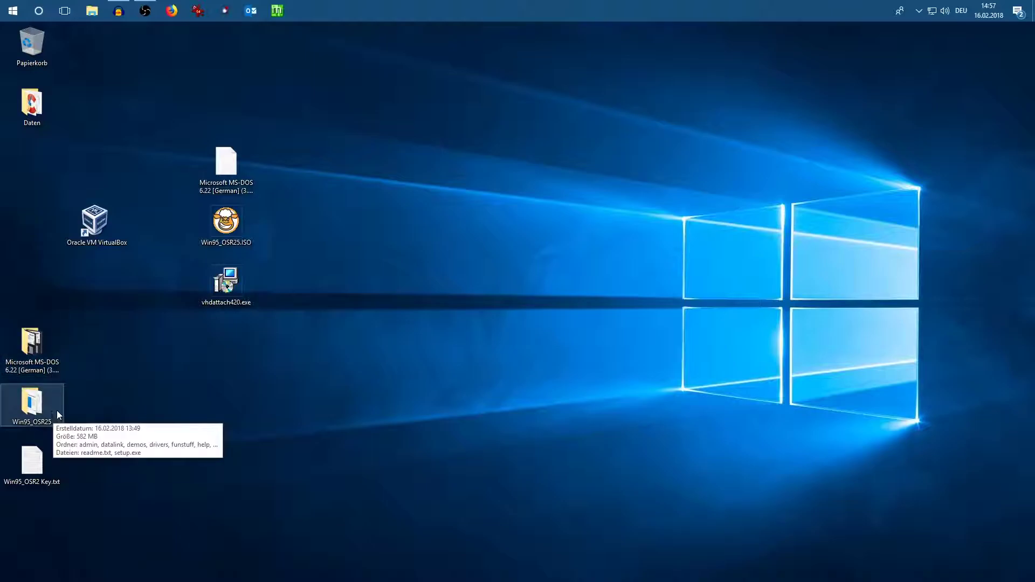
Open Oracle VM VirtualBox and set up a new virtual machine named Windows 95 with 64 MB of memory
double_click(99, 242)
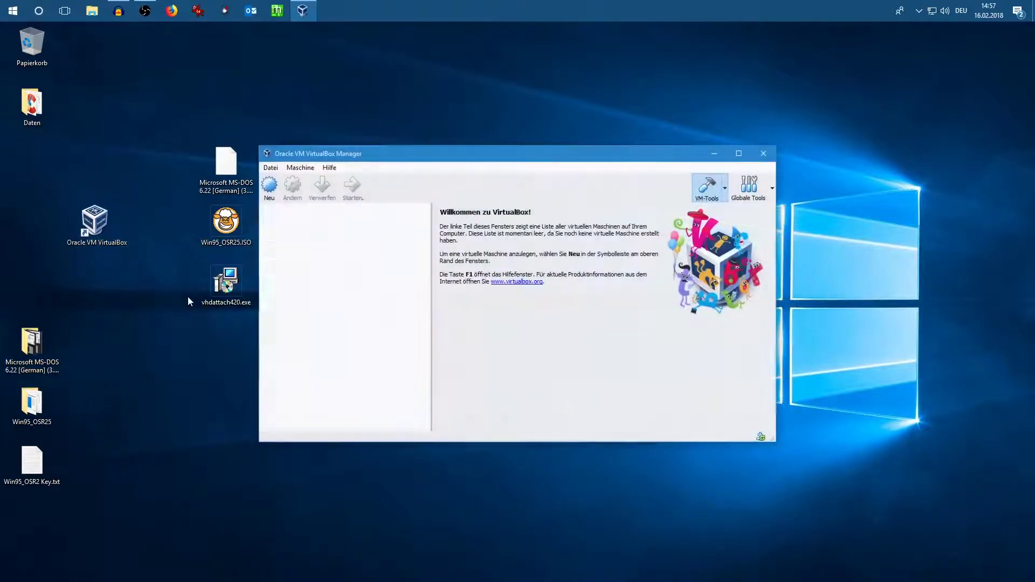
double_click(398, 157)
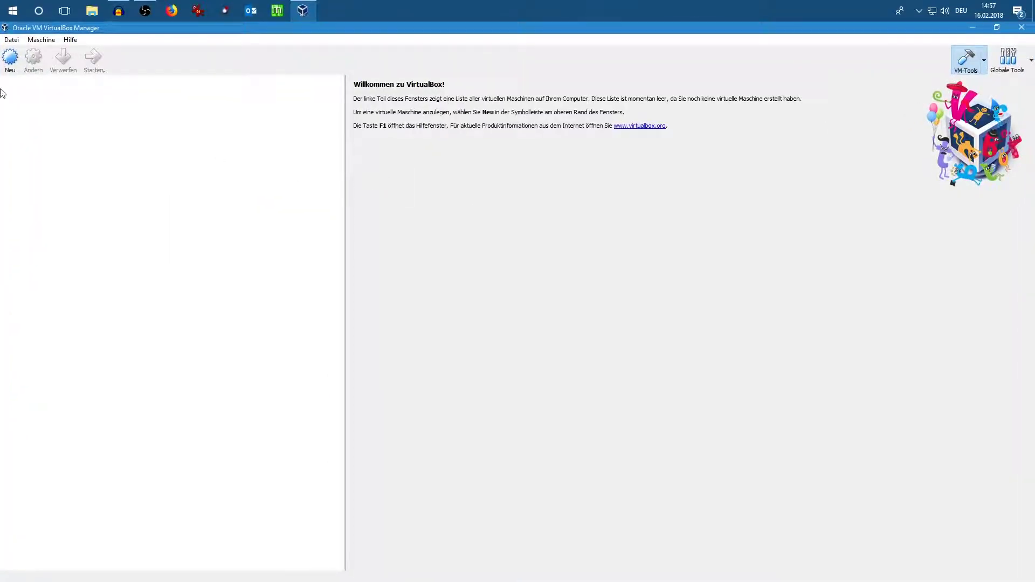
left_click(11, 57)
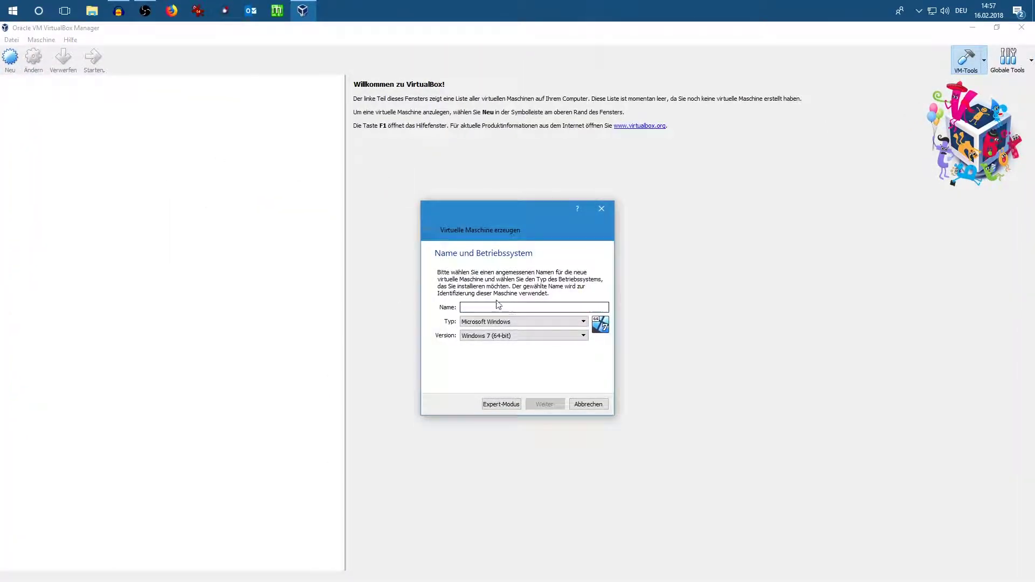
type("Windows 95")
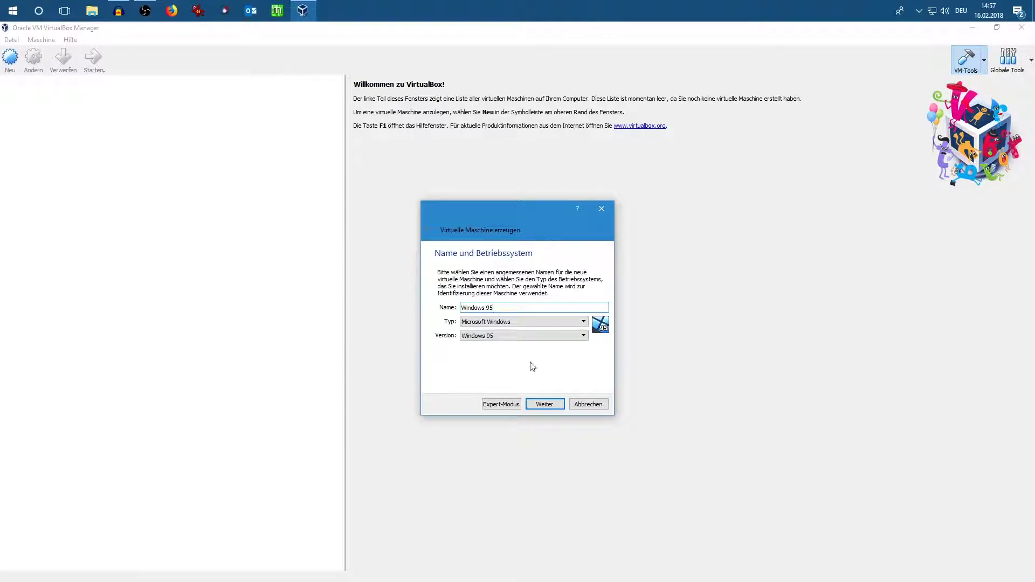
left_click(543, 406)
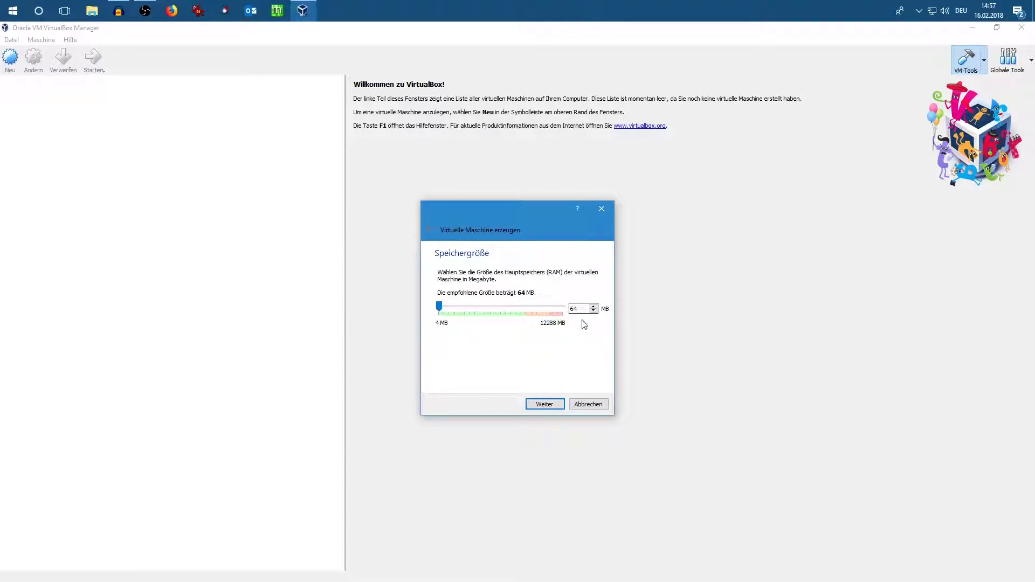
left_click(548, 407)
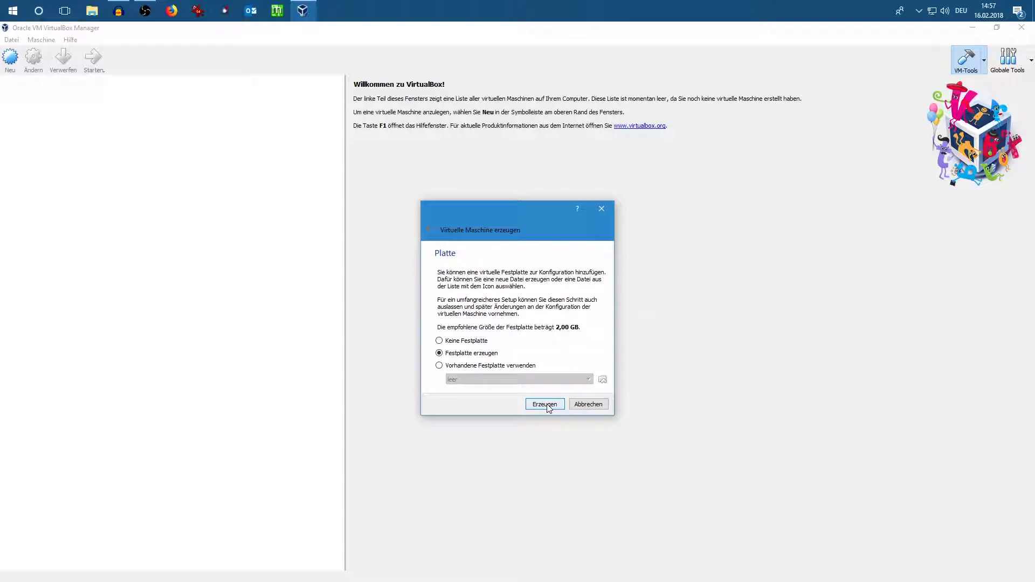
Create a 2 GB VHD hard disk for the machine, saved on the desktop as Windows 95.vhd
left_click(546, 405)
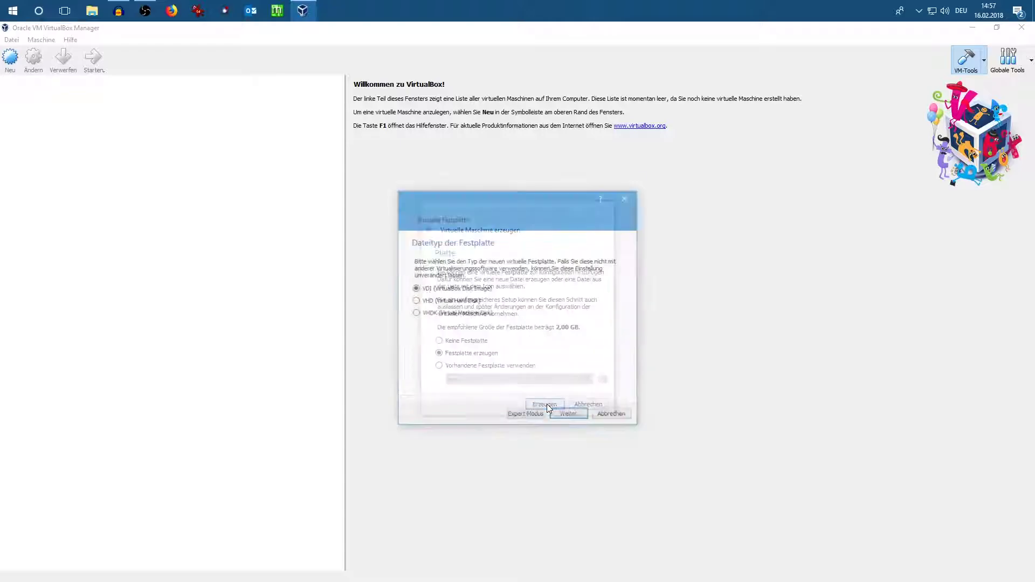
left_click(446, 302)
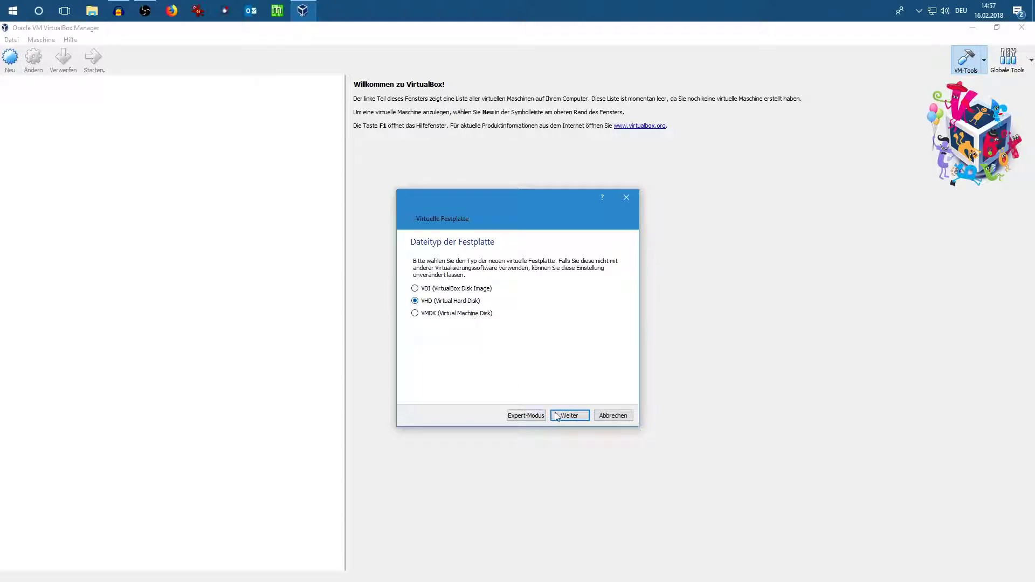
left_click(577, 418)
left_click(580, 418)
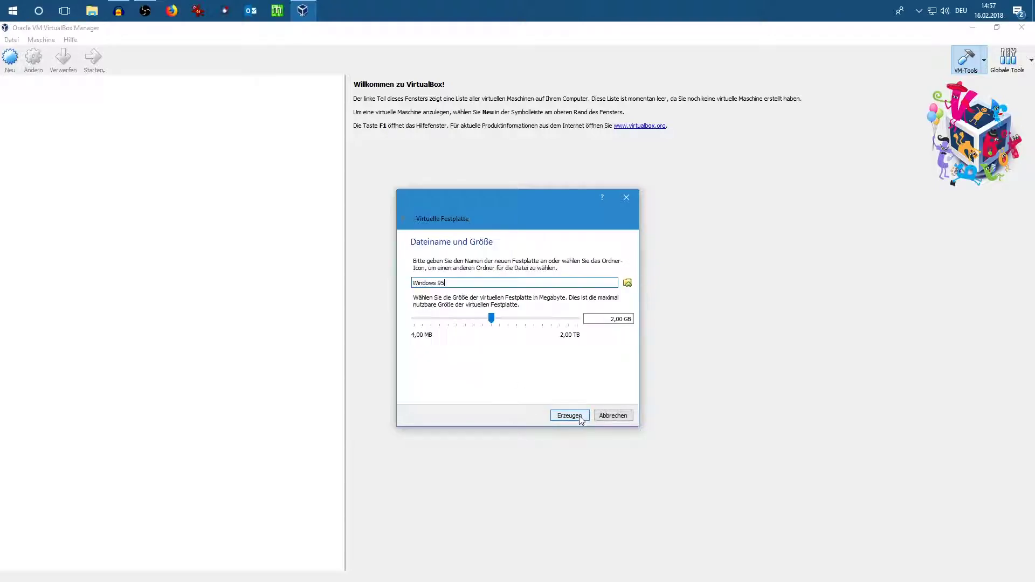
left_click(627, 284)
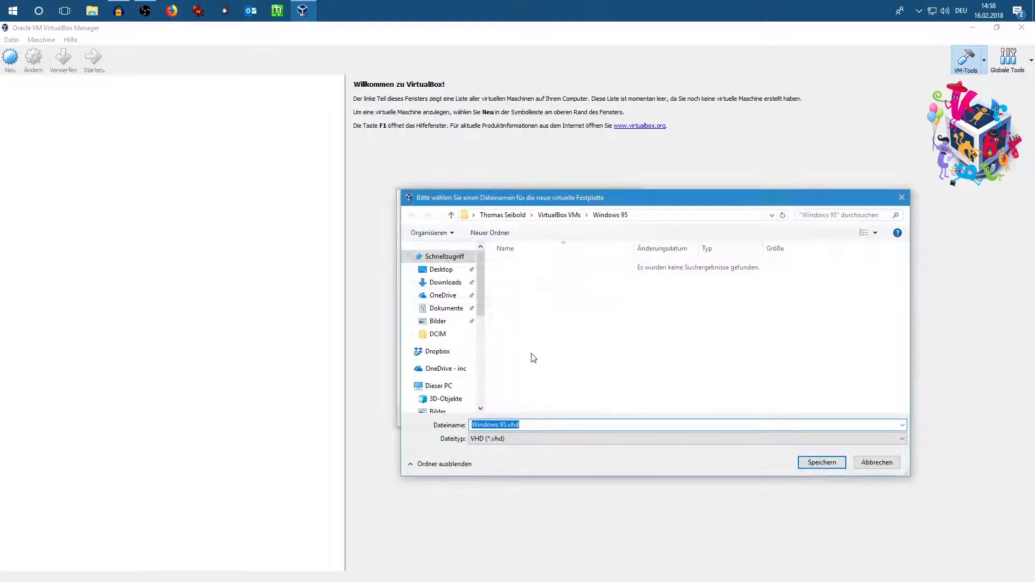
left_click(445, 270)
key("Return")
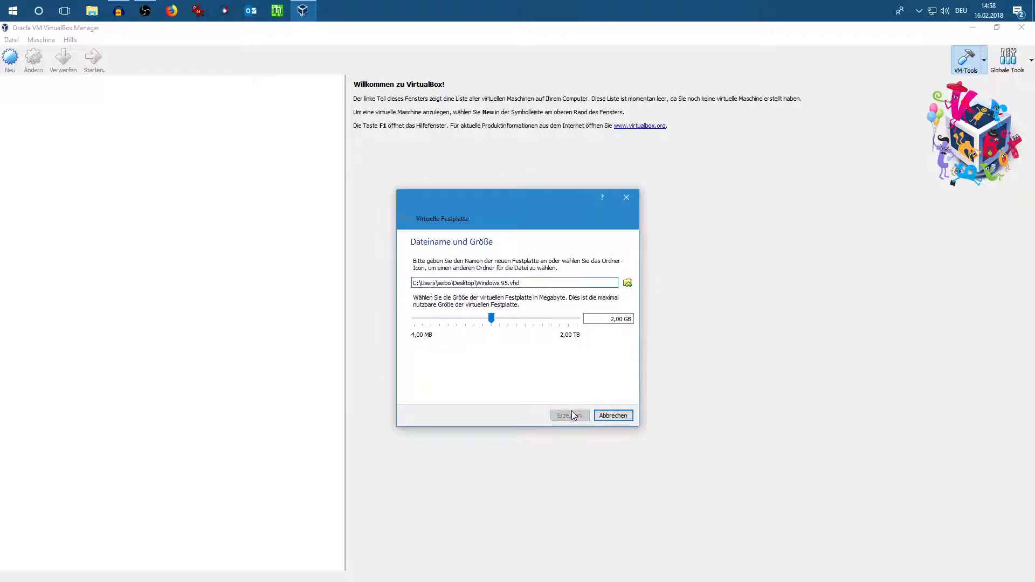
left_click(570, 417)
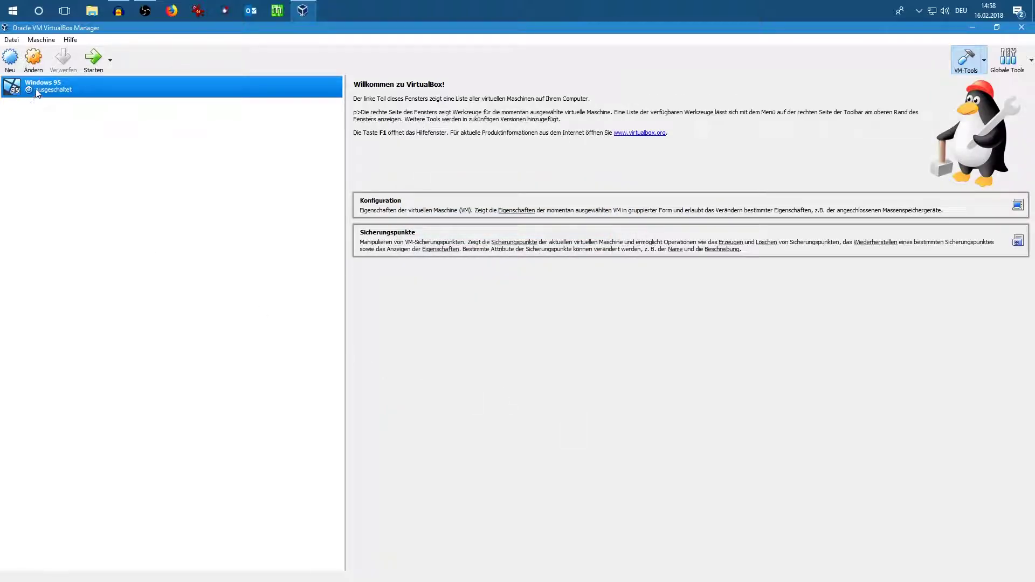
Disable VT-x/AMD-V hardware virtualization in the Windows 95 machine's system acceleration settings
left_click(34, 58)
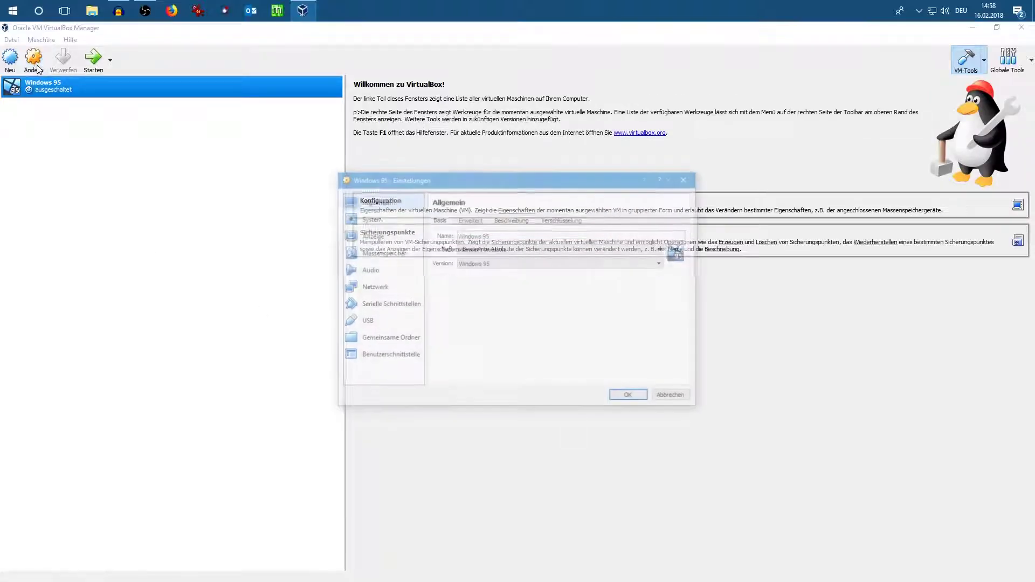
left_click(376, 220)
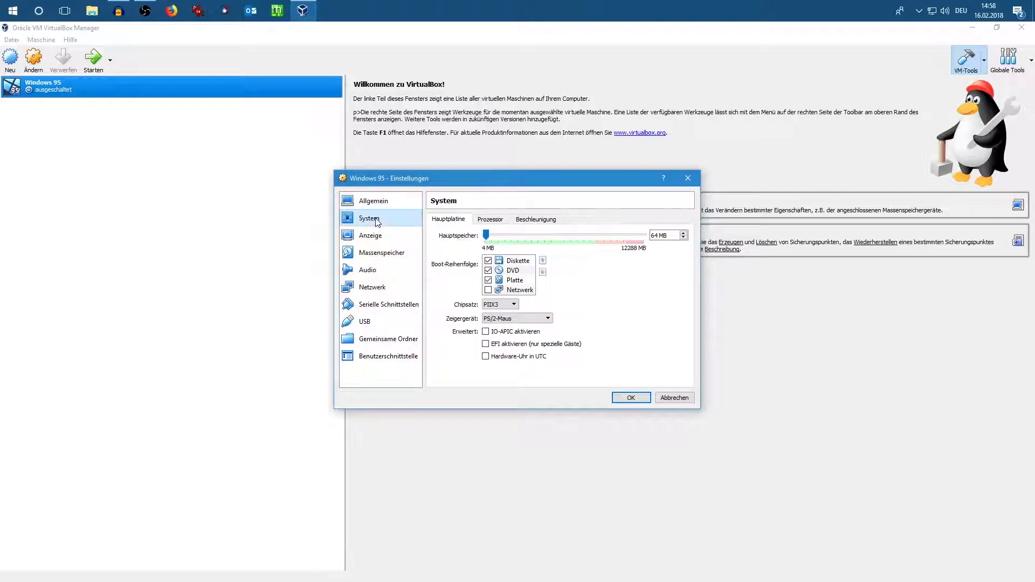
left_click(504, 220)
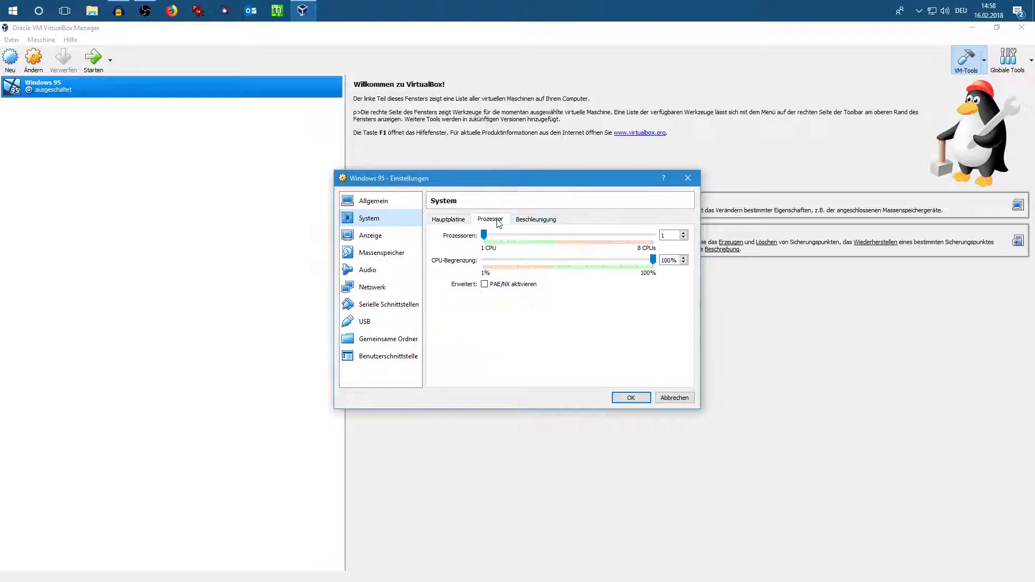
left_click(526, 221)
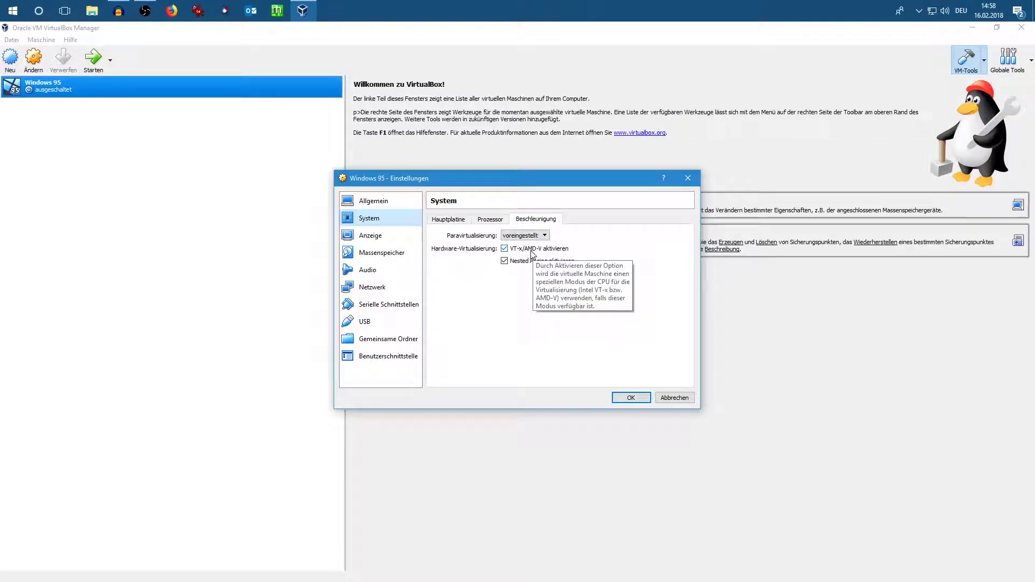
left_click(531, 249)
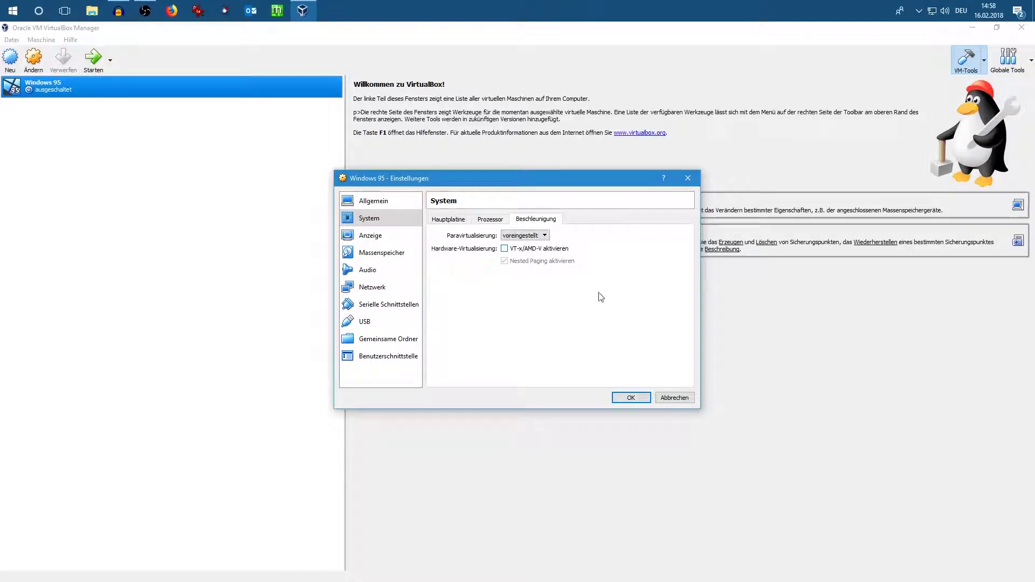
left_click(631, 399)
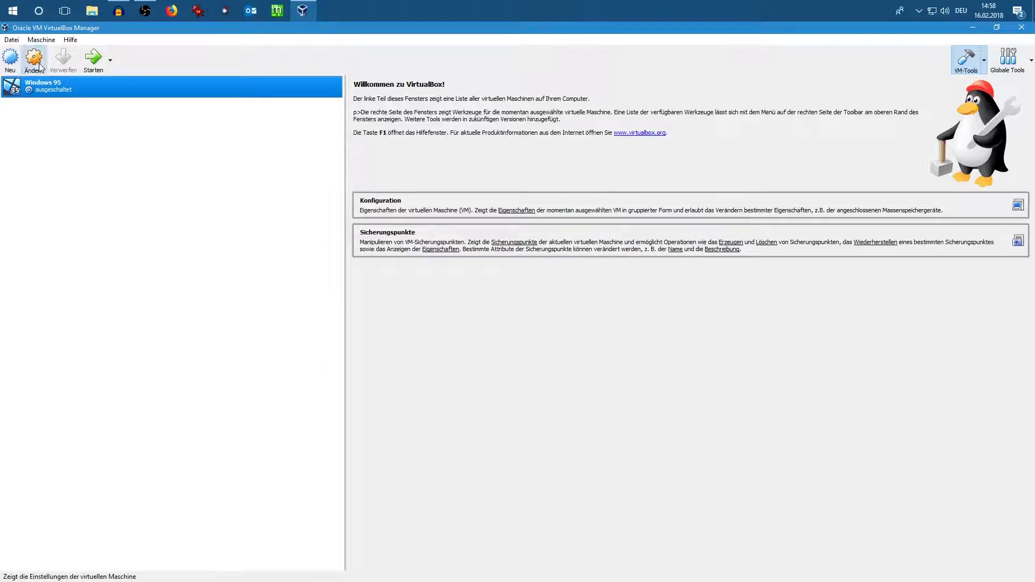
Attach Disk01.img from the desktop's Microsoft MS-DOS 6.22 folder to the Windows 95 machine's floppy drive
left_click(39, 67)
left_click(384, 257)
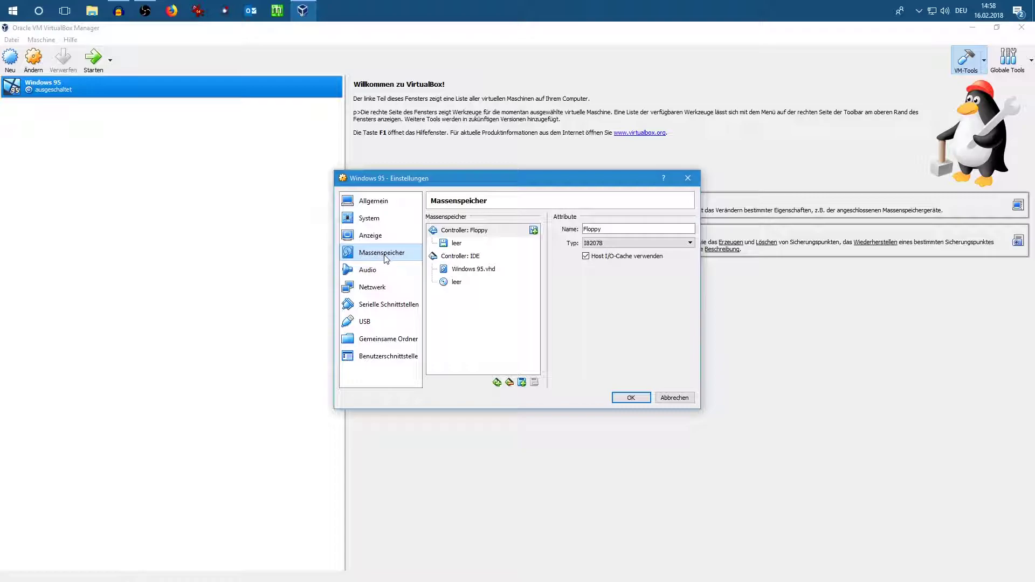
left_click(463, 245)
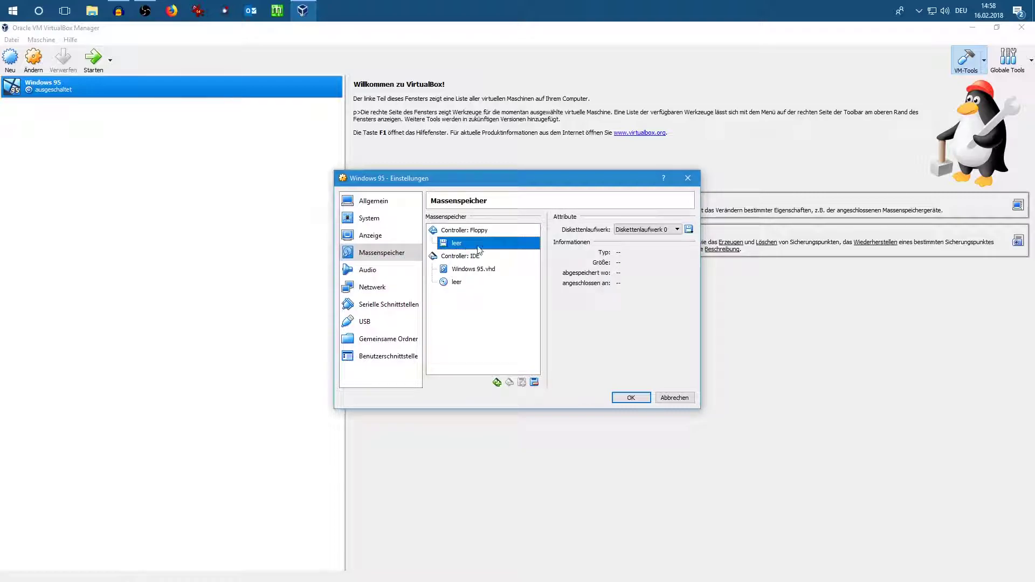
left_click(690, 231)
left_click(721, 250)
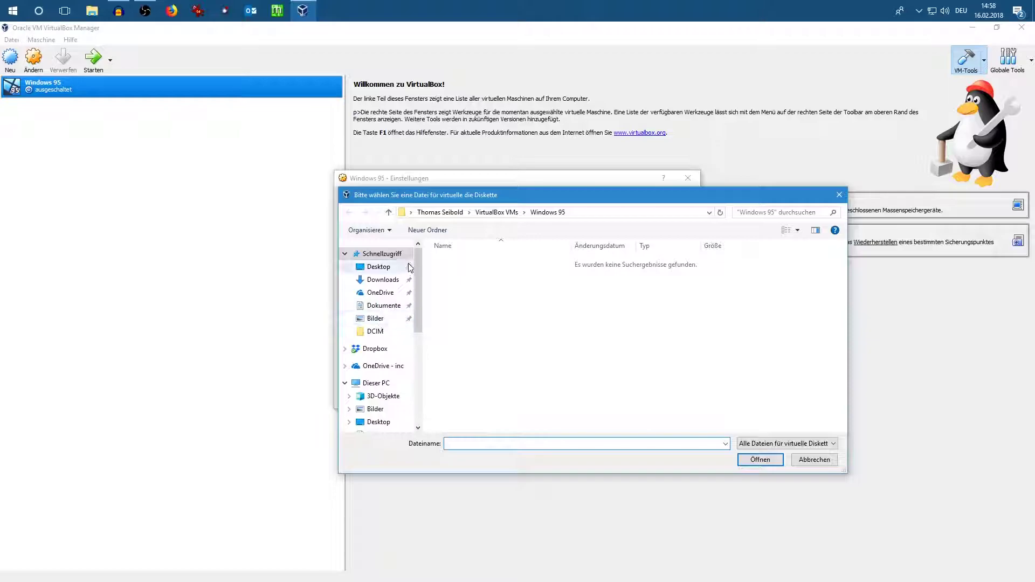
left_click(380, 267)
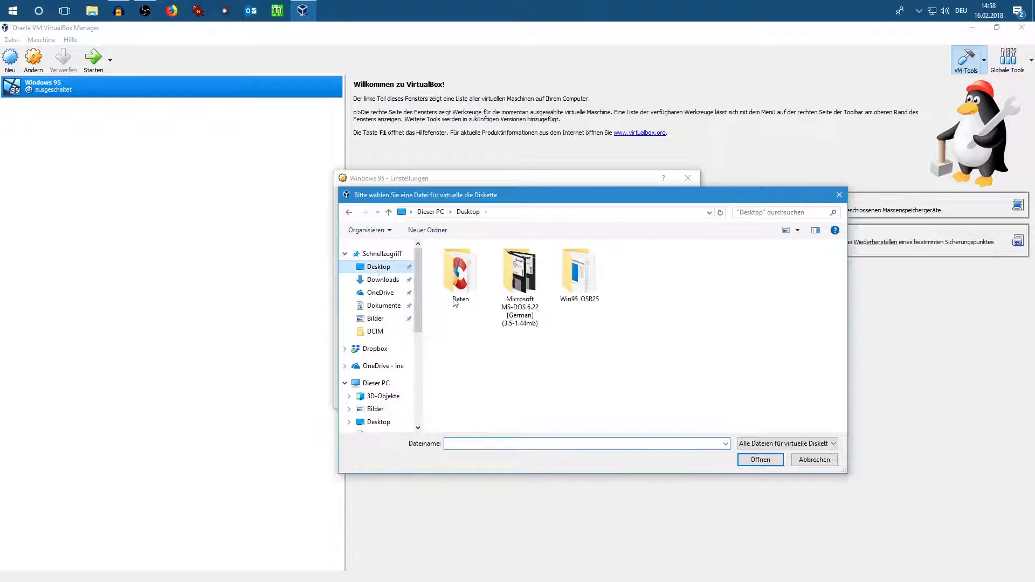
double_click(530, 272)
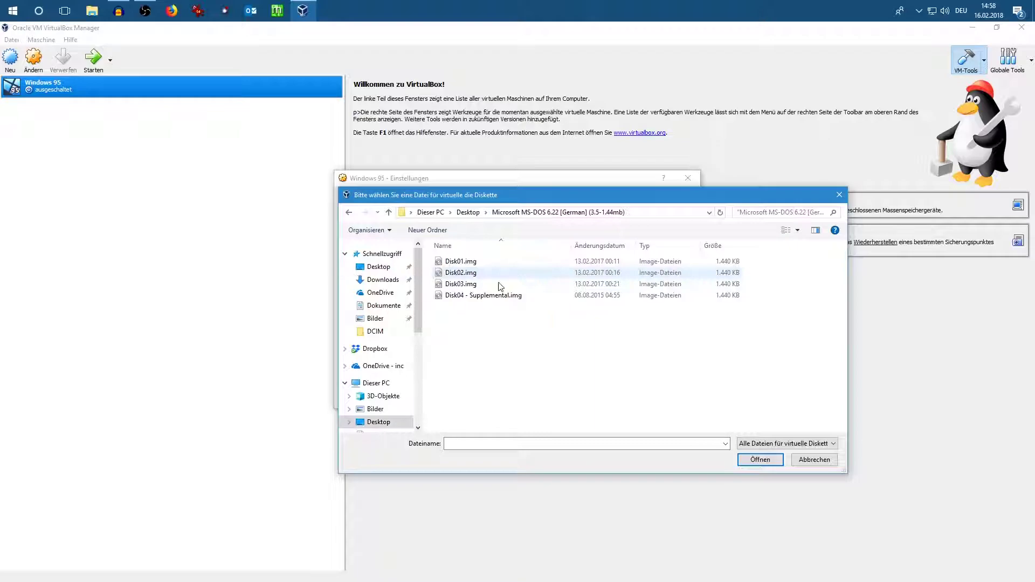
double_click(463, 266)
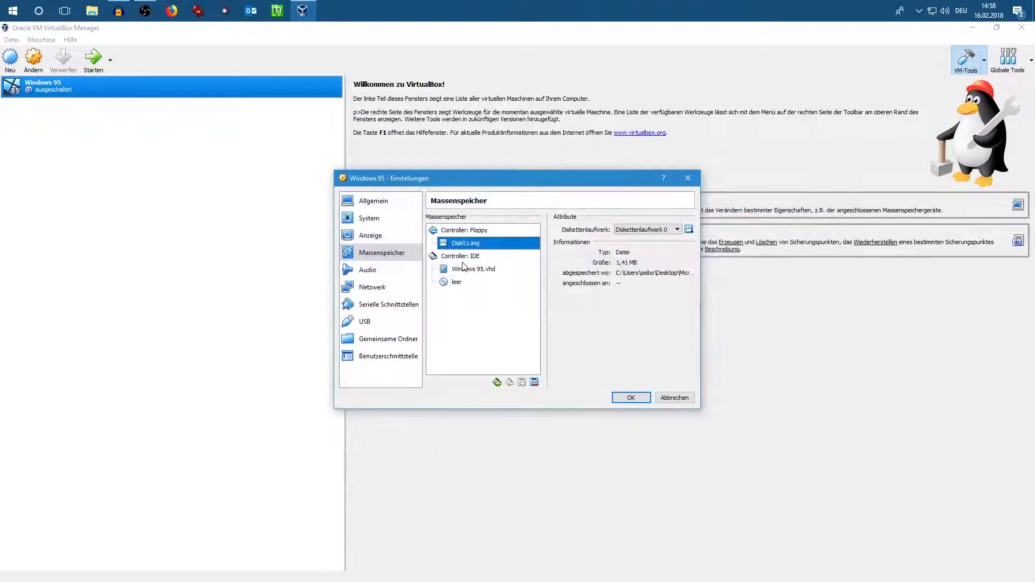
left_click(630, 398)
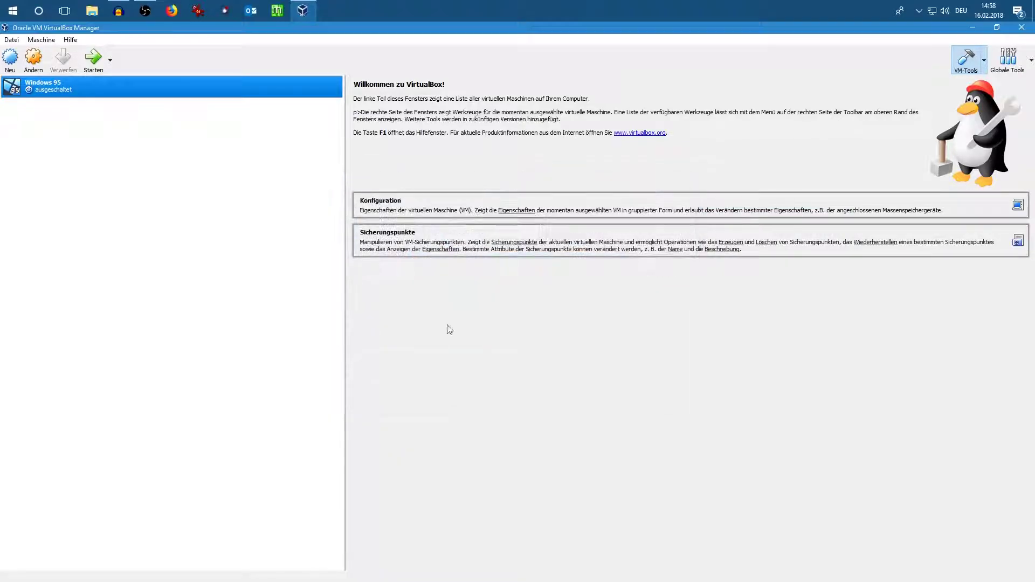
Boot the Windows 95 machine and run MS-DOS 6.22 Setup with the recommended disk space configuration and C:\DOS as the install directory
left_click(86, 74)
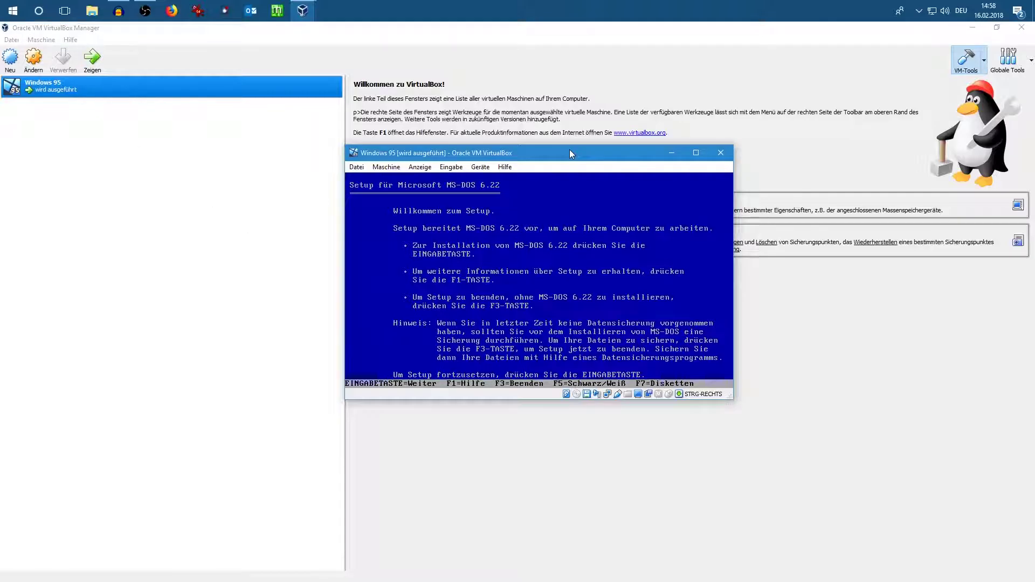
double_click(569, 150)
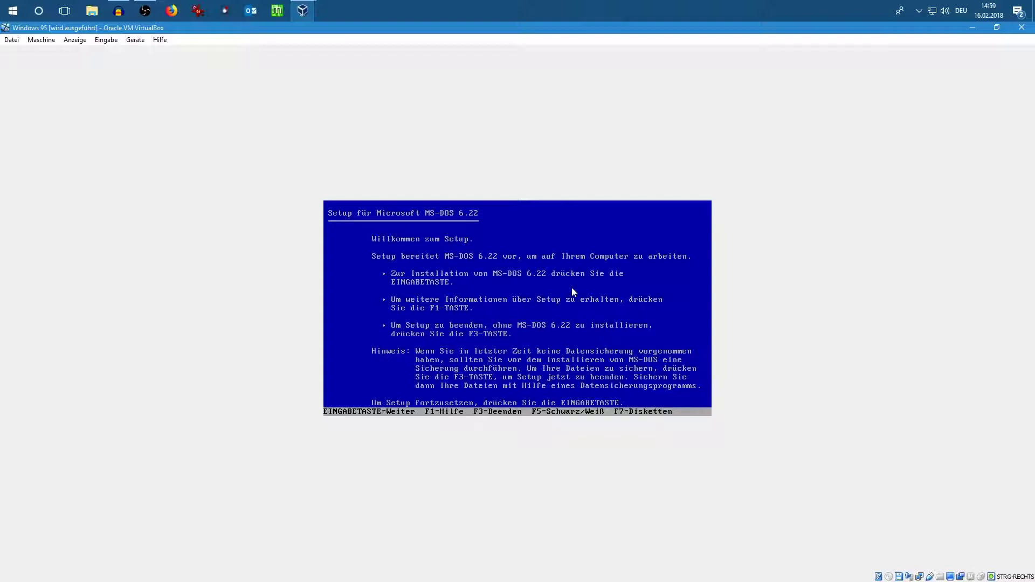
key("Return")
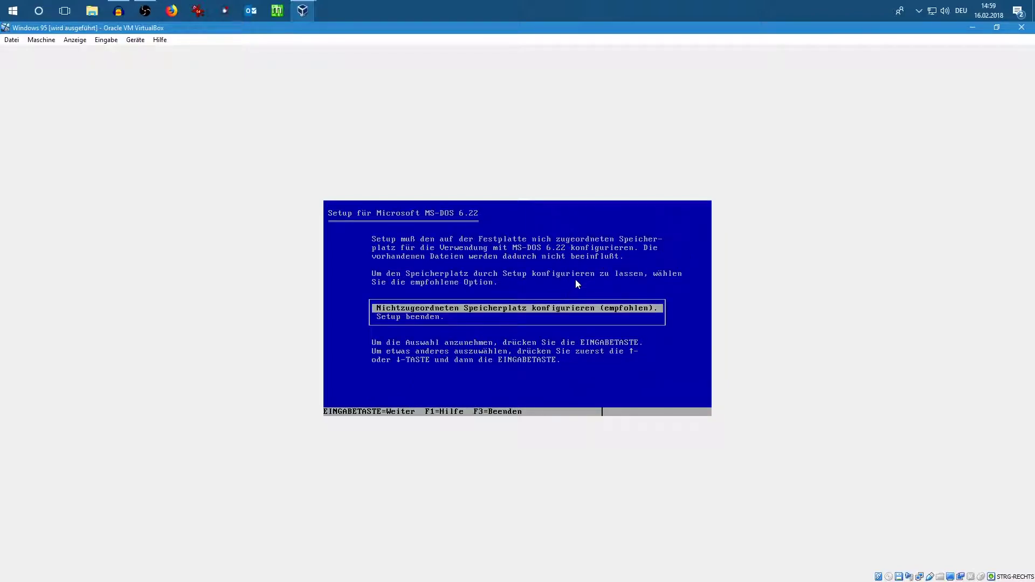
key("Return")
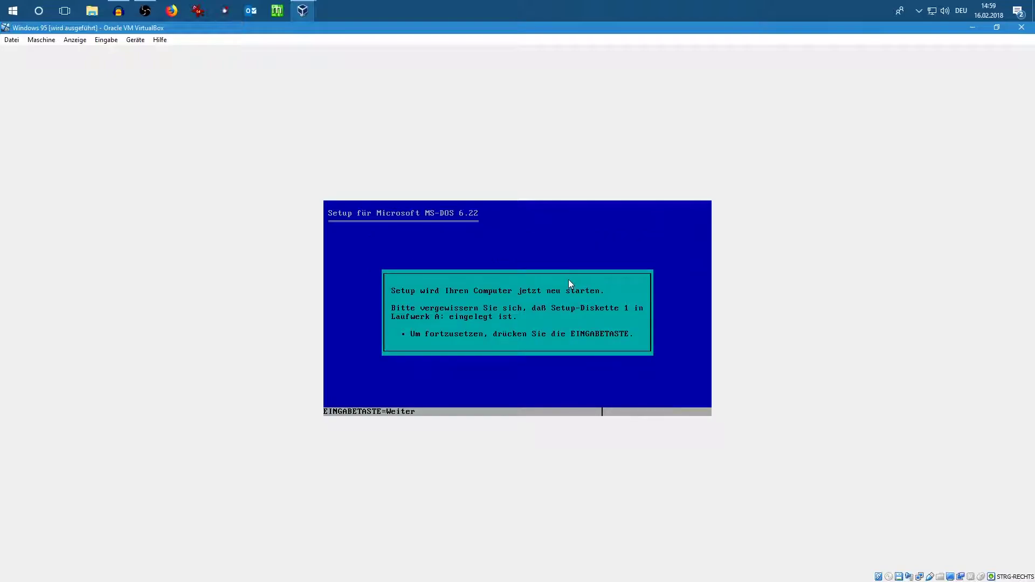
key("Return")
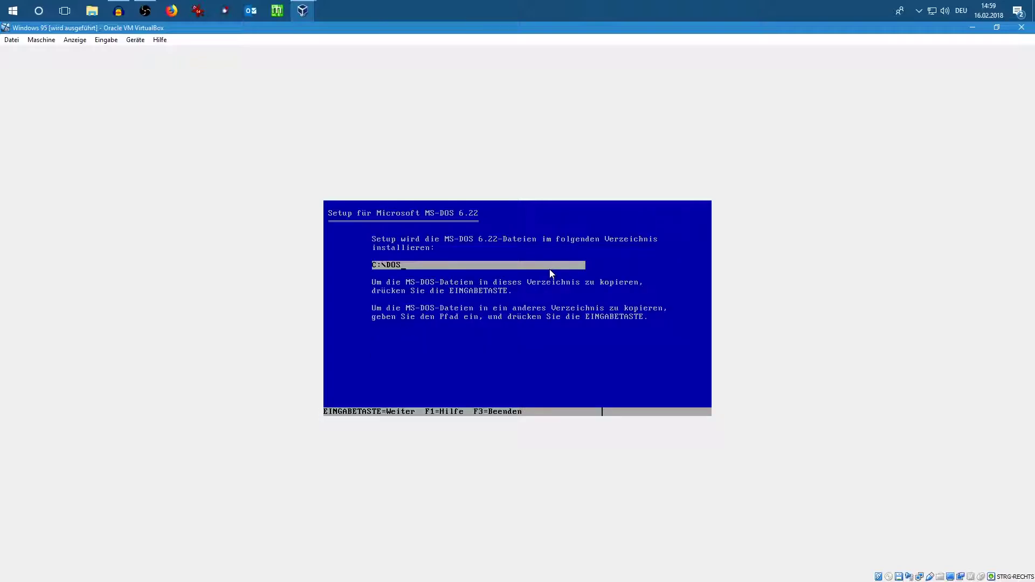
key("Return")
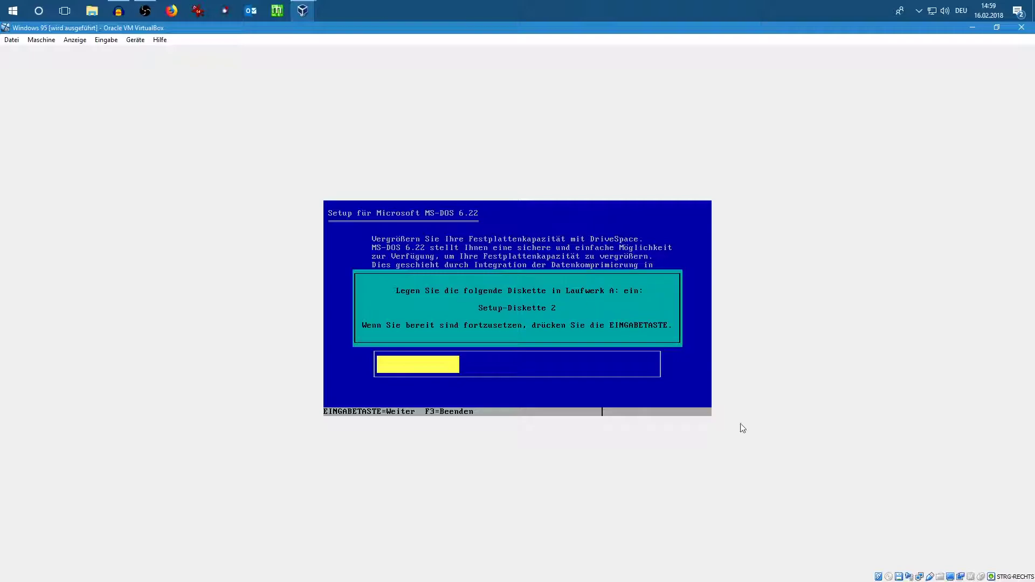
Swap the virtual floppy to Disk02.img and continue the MS-DOS setup
right_click(900, 577)
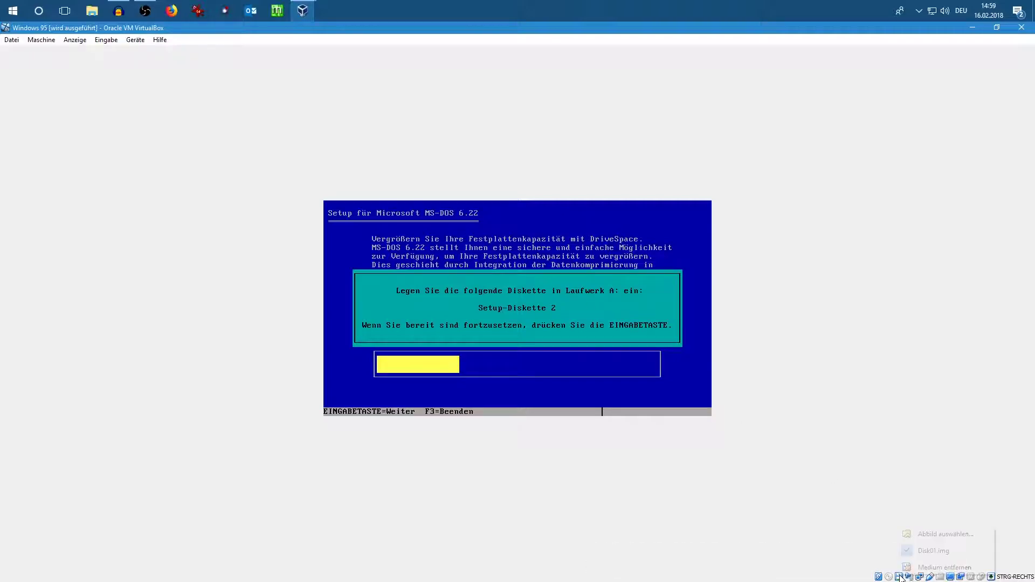
left_click(923, 537)
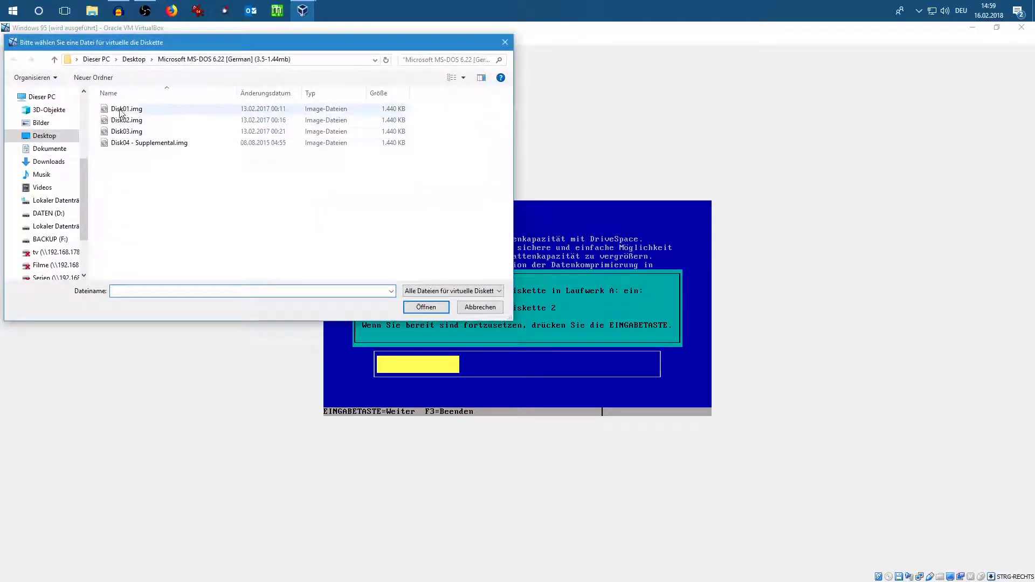
double_click(135, 123)
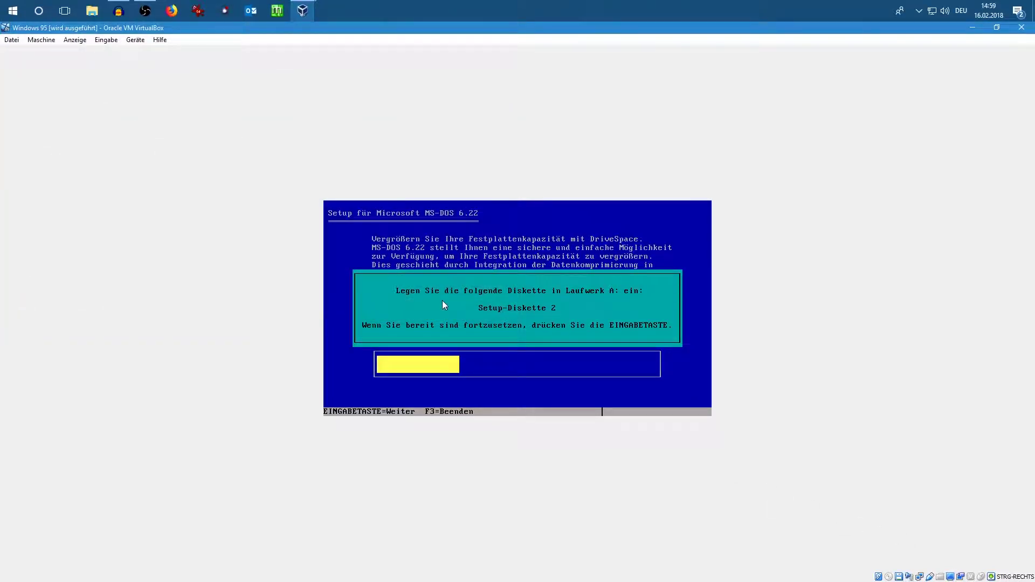
key("Return")
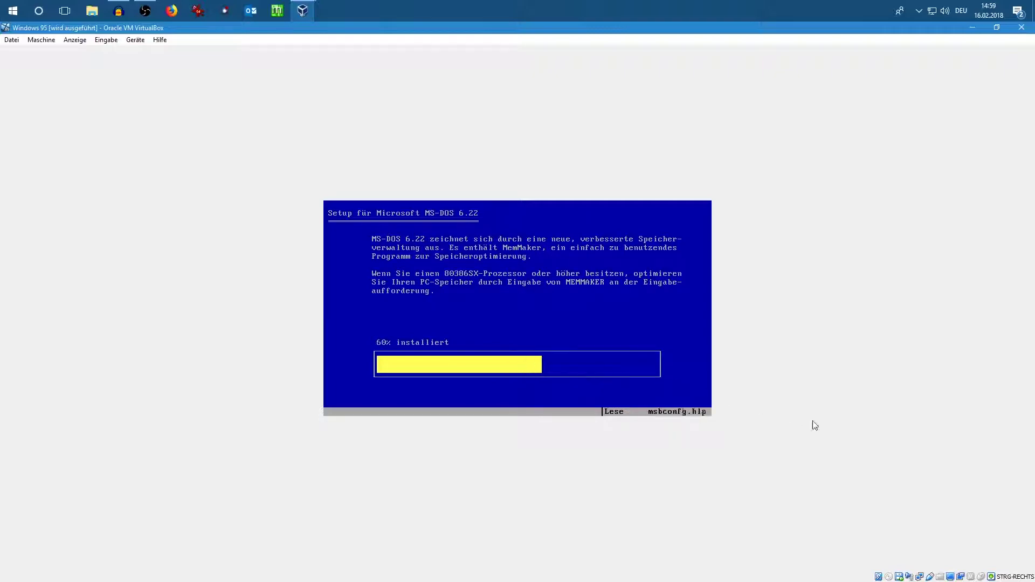
Swap the virtual floppy to Disk03.img, finish the MS-DOS 6.22 setup and restart the machine
left_click(899, 577)
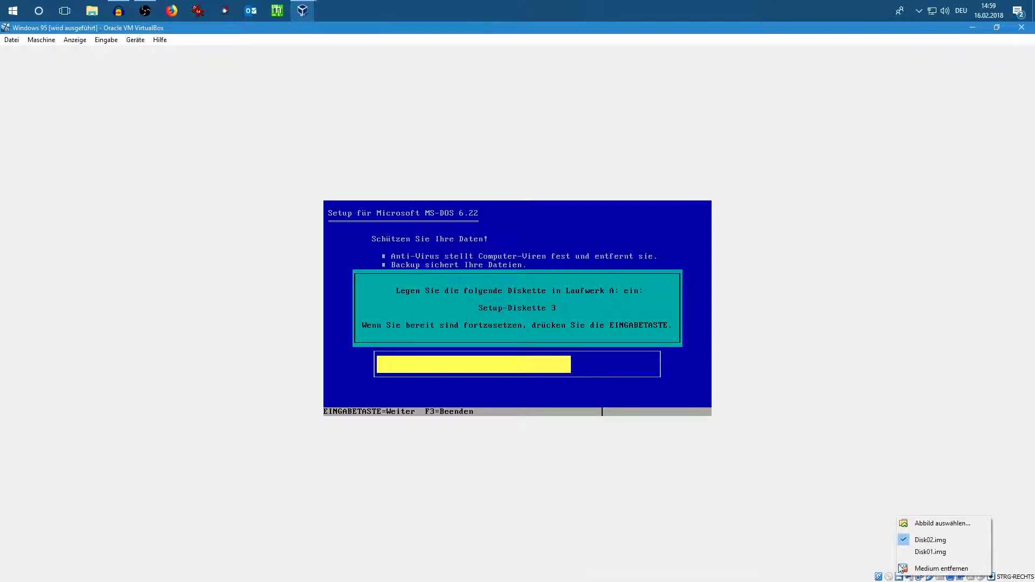
left_click(931, 527)
left_click(204, 134)
double_click(204, 133)
key("Return")
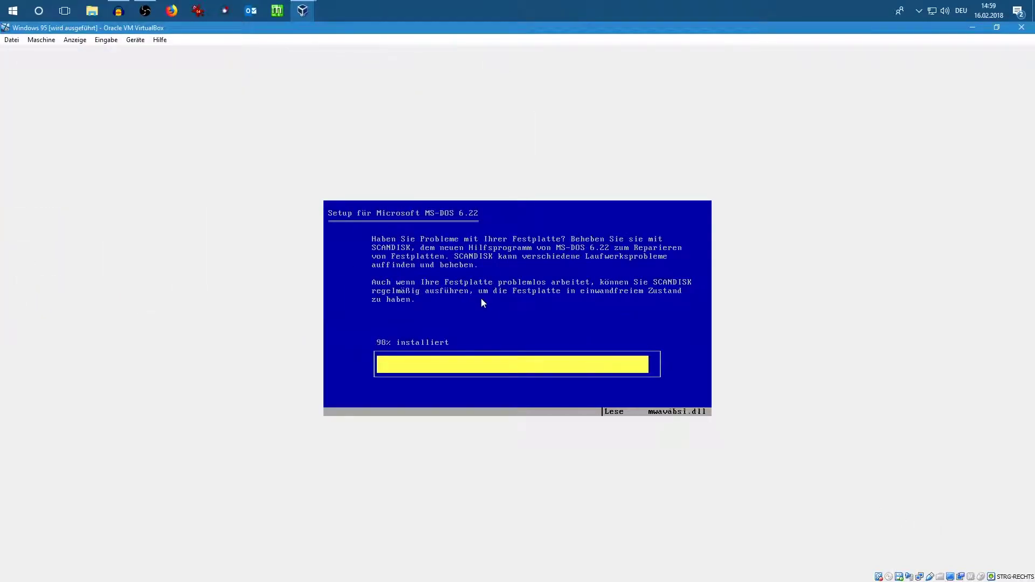
key("Return")
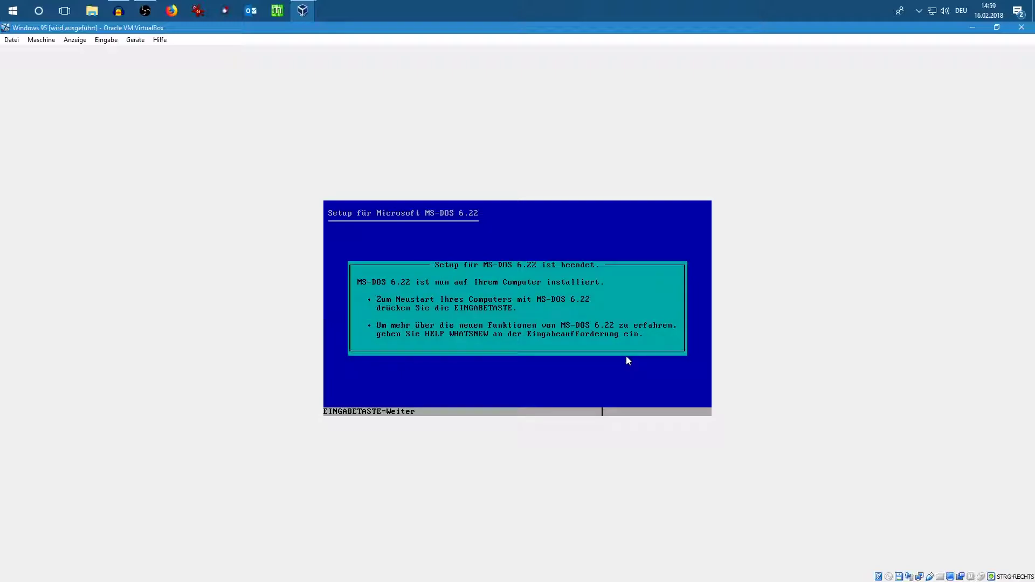
key("Return")
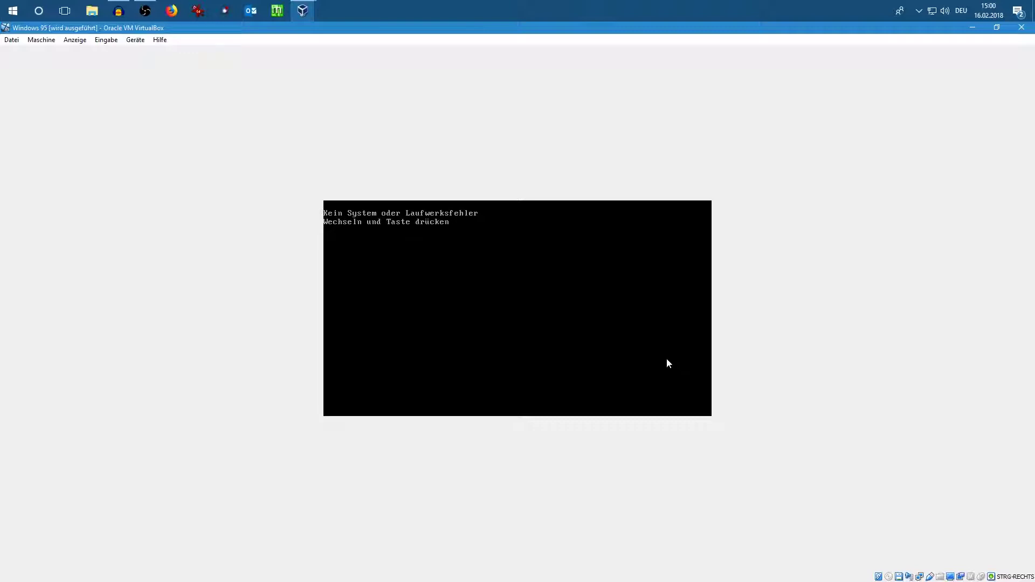
Eject Disk03.img from the virtual floppy drive and power off the Windows 95 machine
left_click(898, 577)
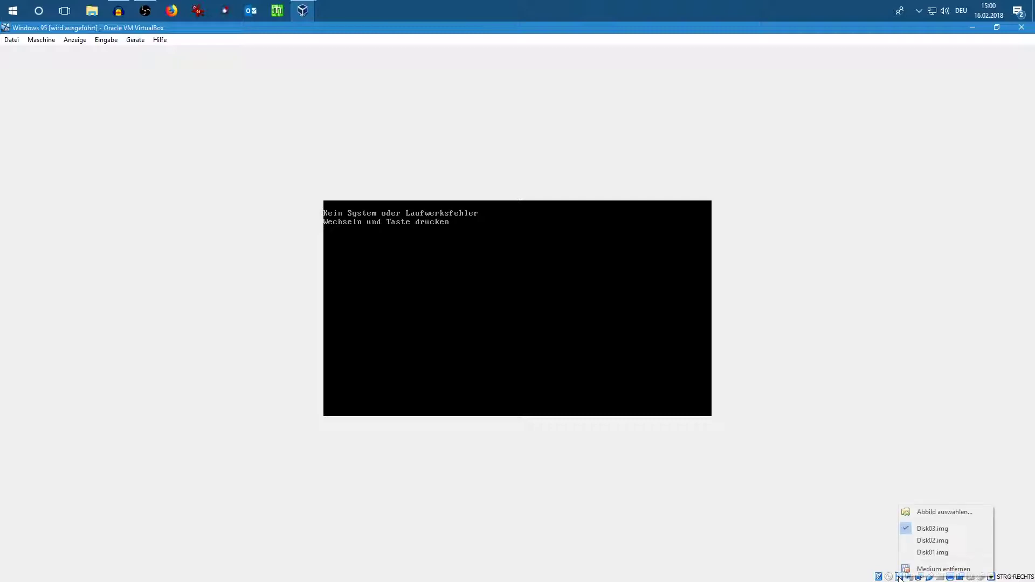
left_click(906, 529)
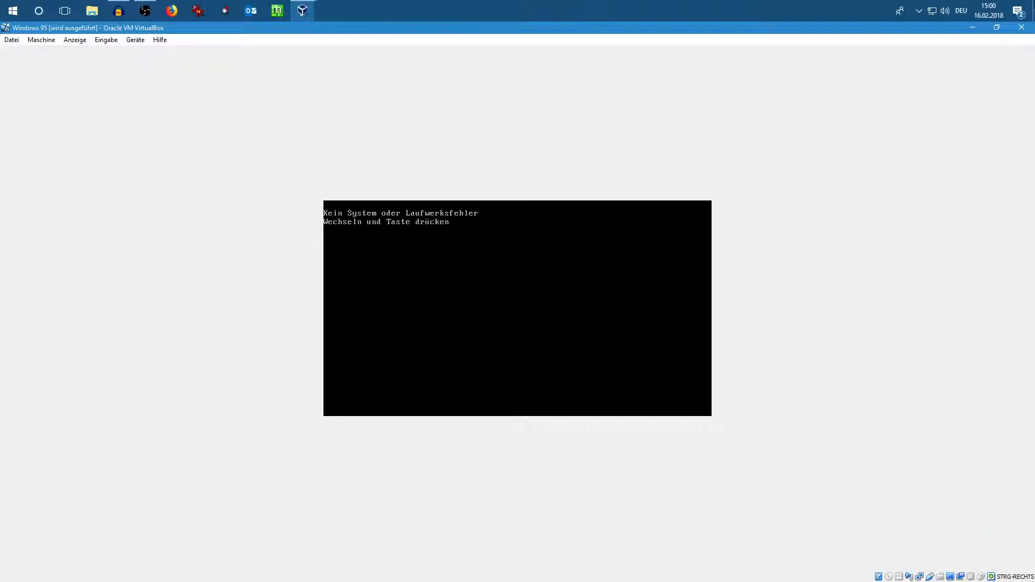
left_click(1022, 28)
left_click(495, 318)
left_click(506, 337)
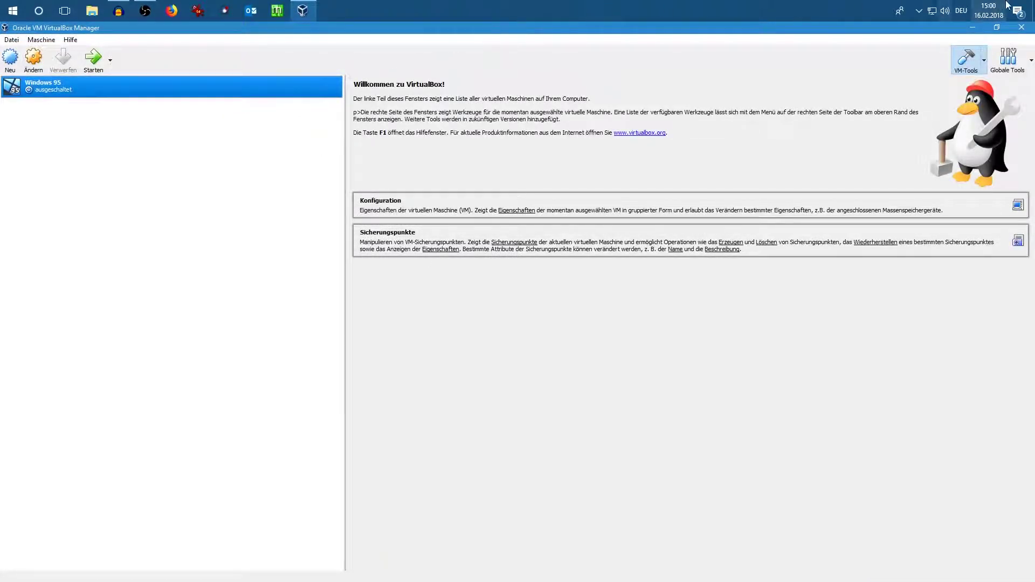
Switch to VhdAttach by opening Windows 95.vhd from the desktop, and attach the virtual disk to the host
left_click(973, 28)
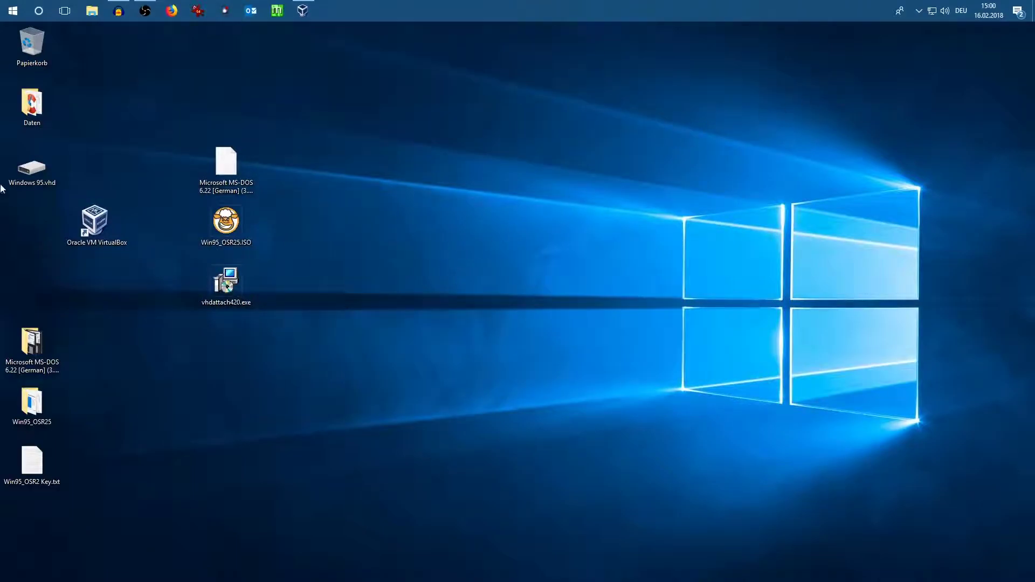
double_click(37, 176)
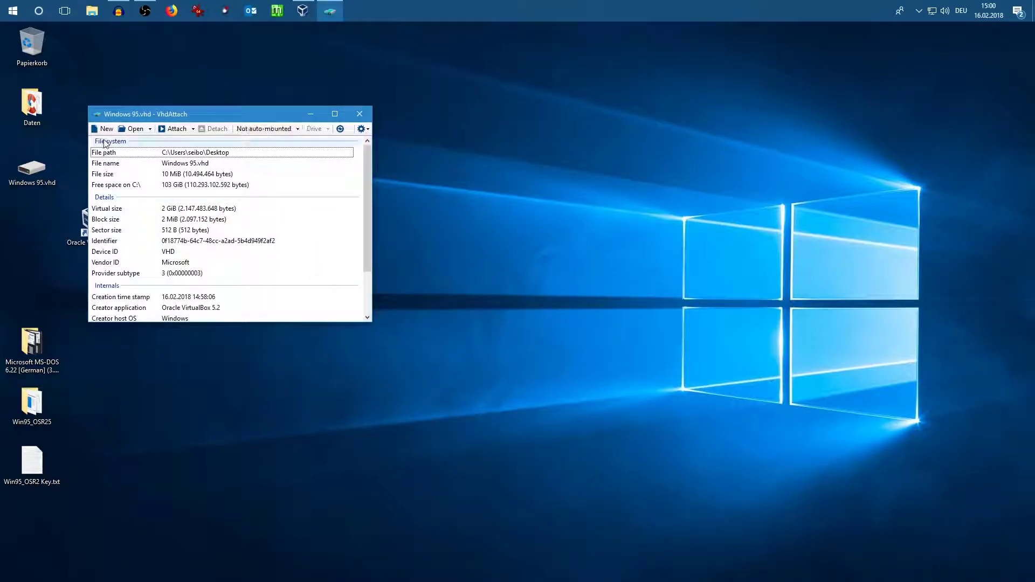
left_click(173, 129)
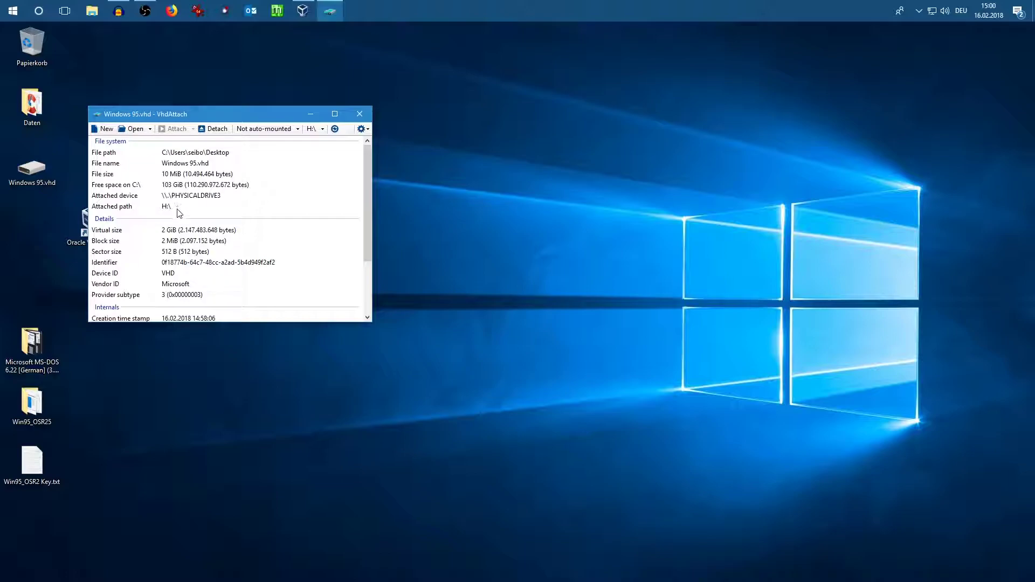
left_click_drag(218, 118, 627, 93)
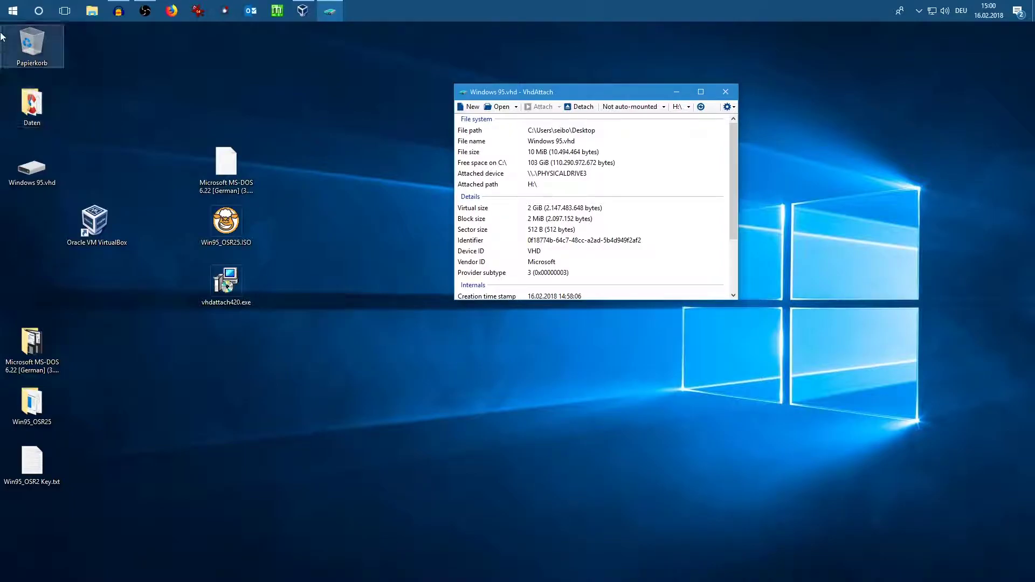
In File Explorer, create a folder named WIN95 in the root of the MS-DOS_6 (H:) drive
left_click(93, 12)
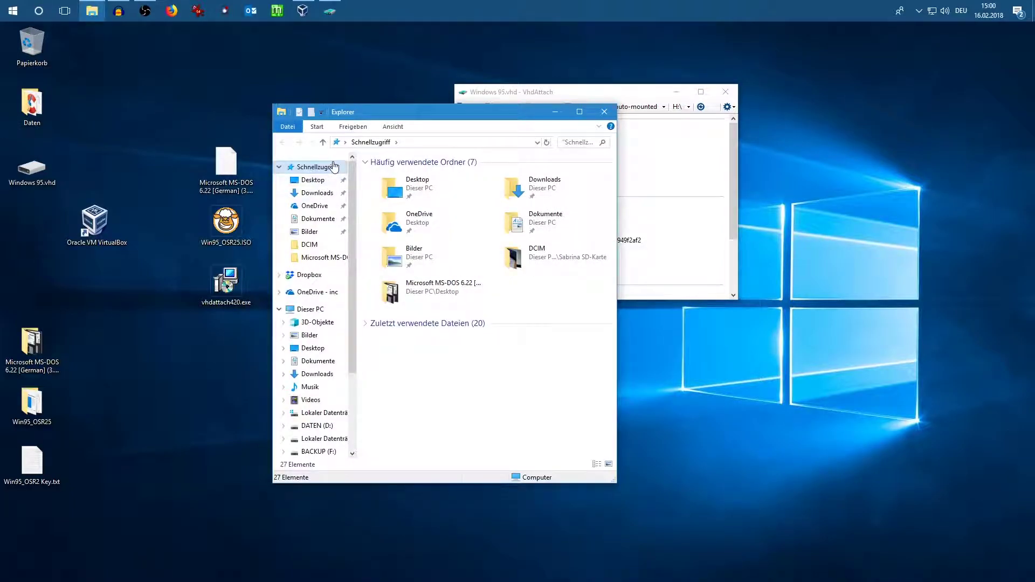
scroll(350, 345, "down", 2)
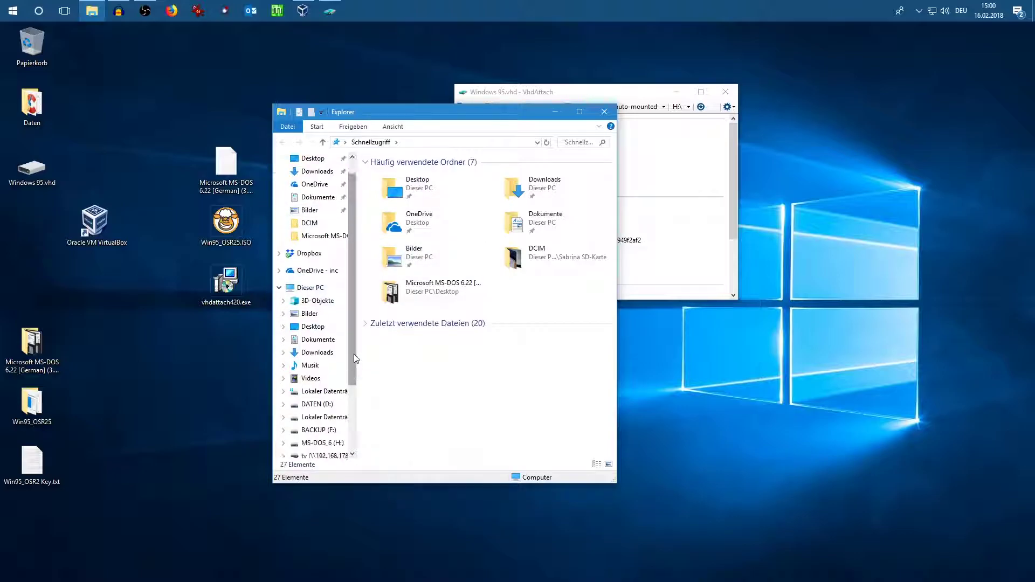
left_click(326, 392)
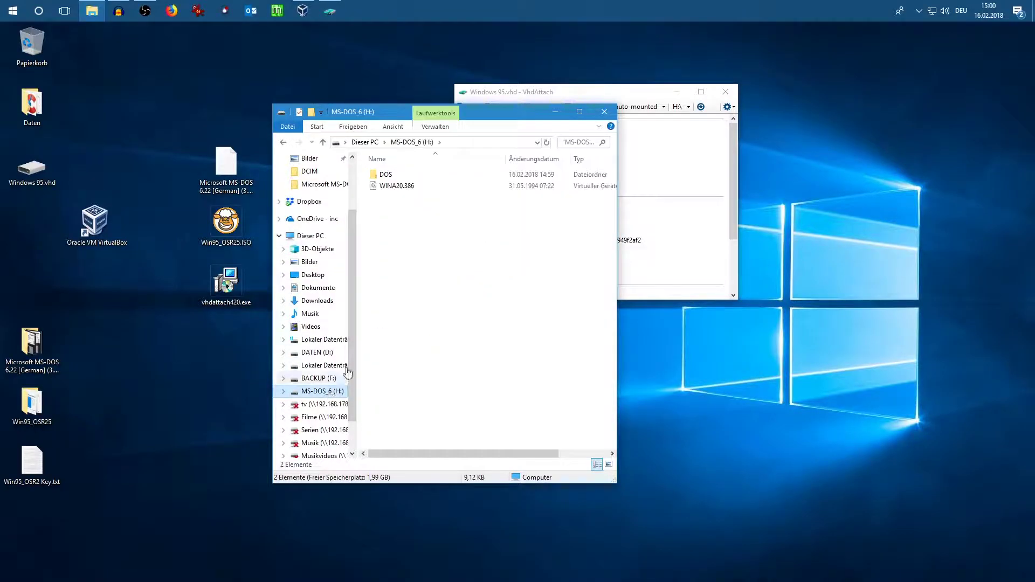
right_click(419, 255)
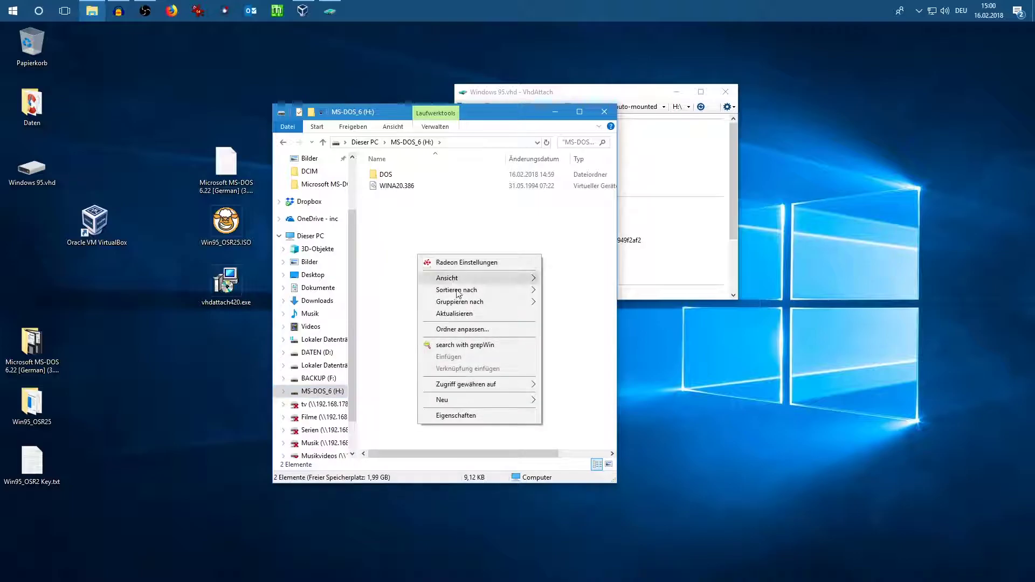
mouse_move(459, 399)
left_click(572, 217)
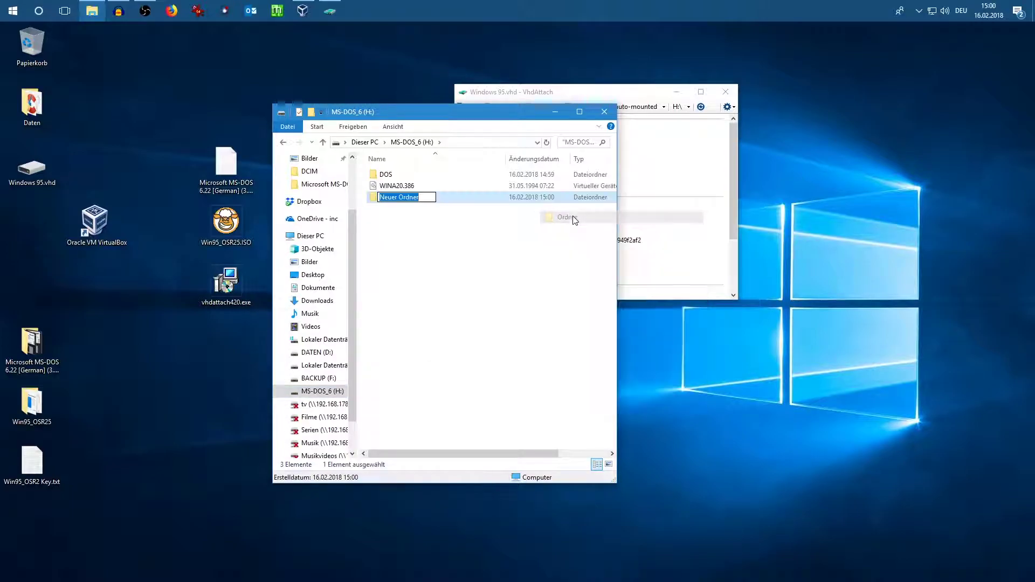
type("WI")
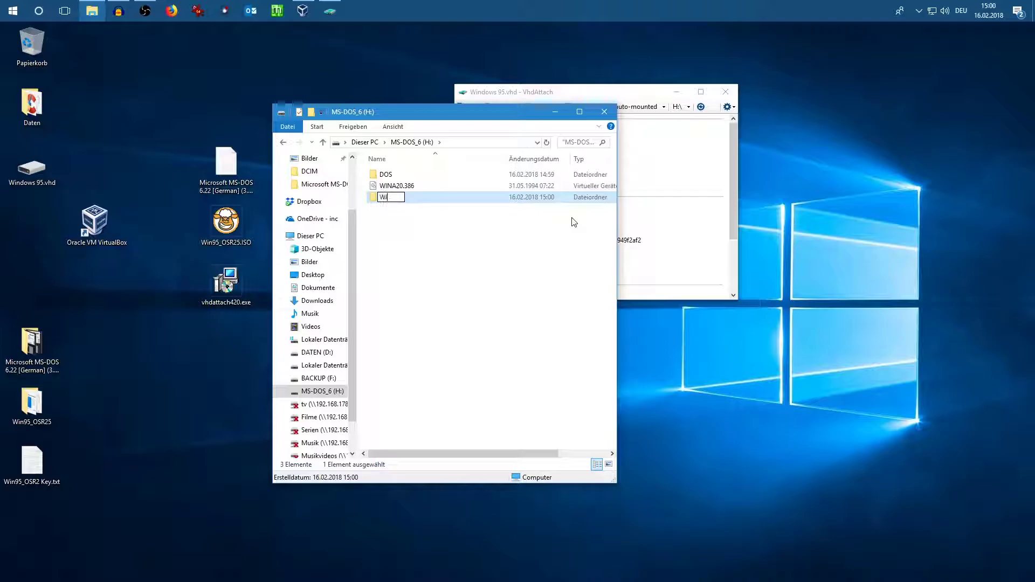
type("N94")
key("Return")
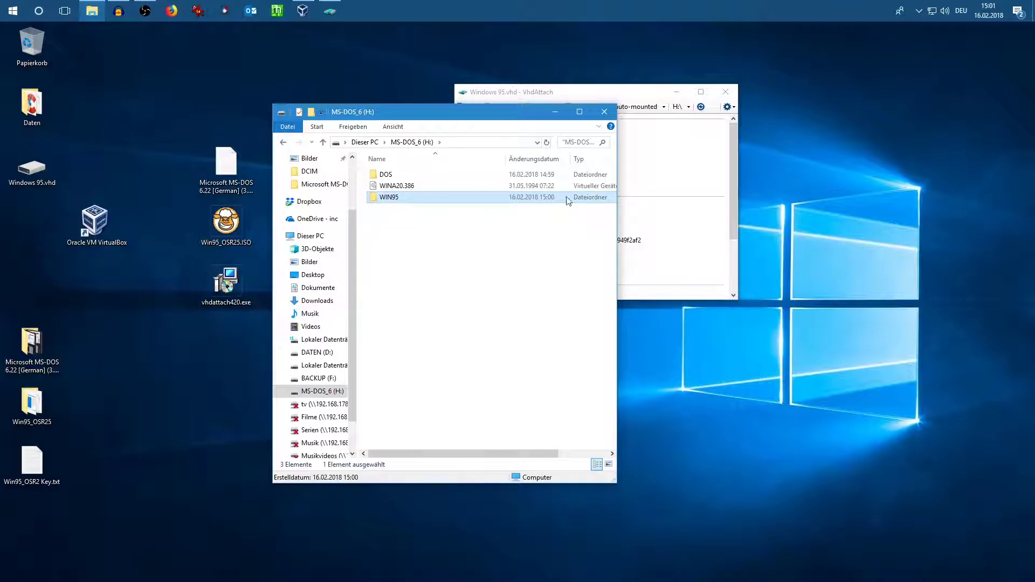
Copy all files and folders from the desktop's Win95_OSR25 folder into the new WIN95 folder on H:
double_click(388, 197)
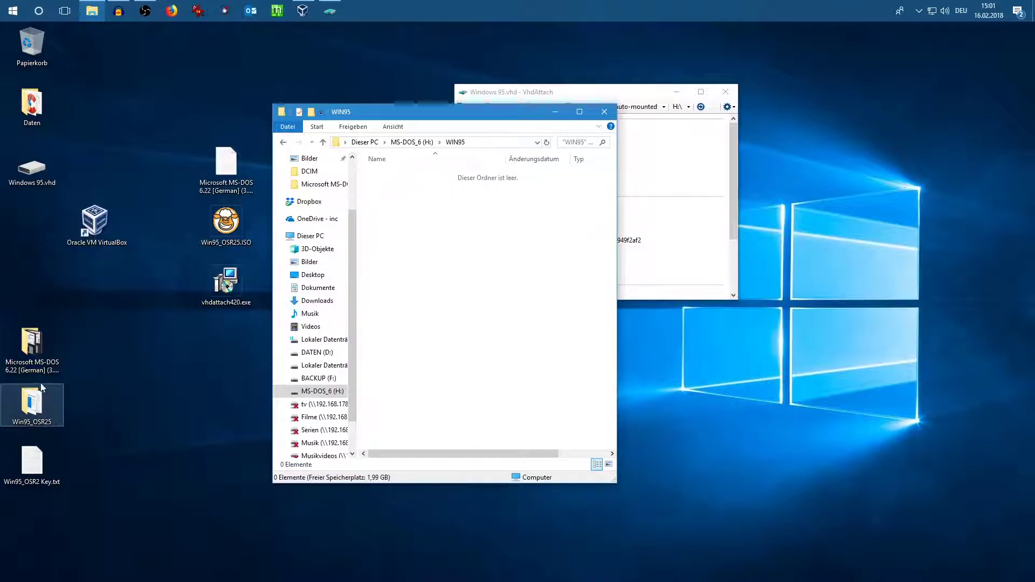
left_click(43, 413)
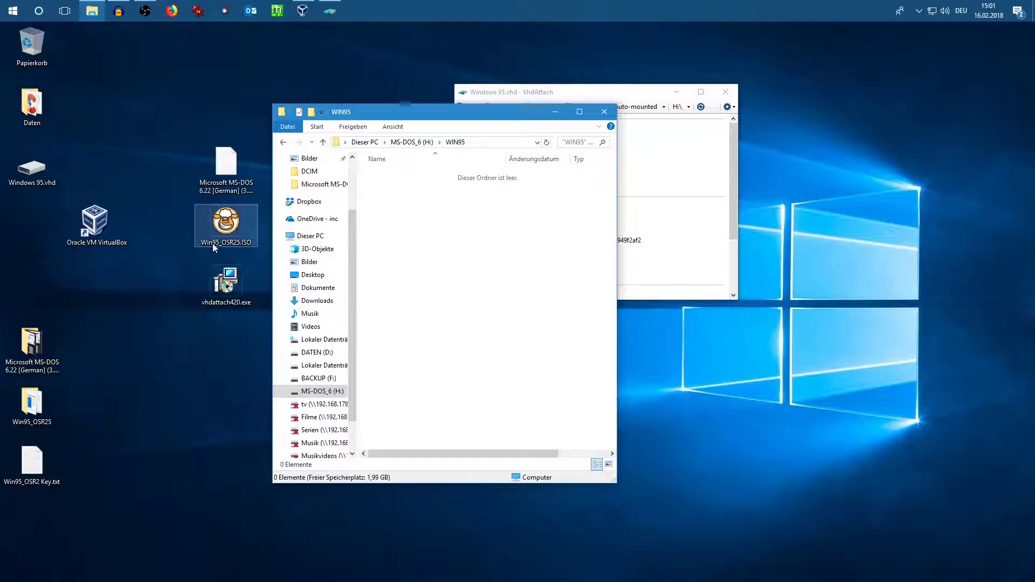
double_click(33, 419)
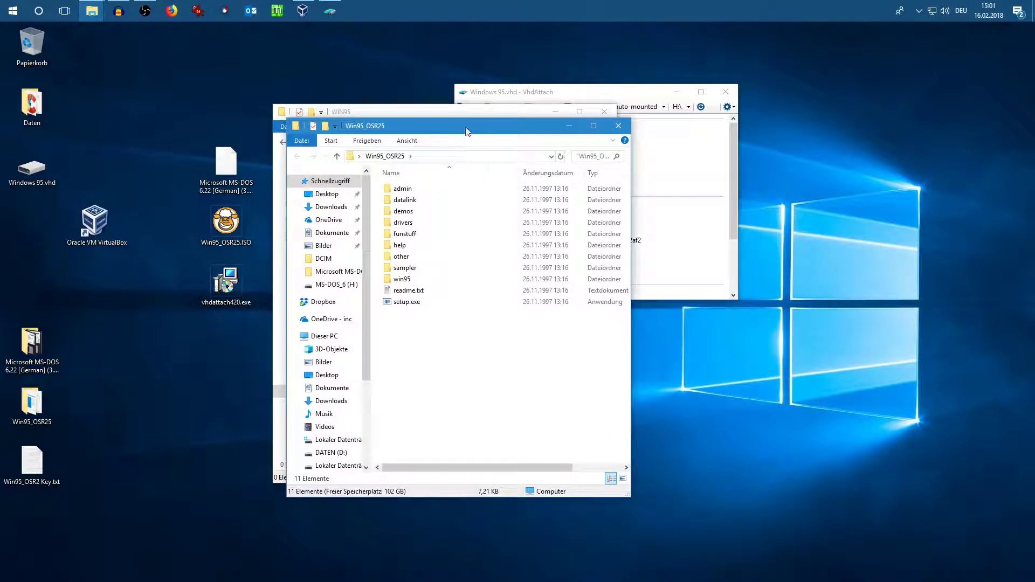
left_click_drag(464, 125, 106, 240)
key("ctrl+a")
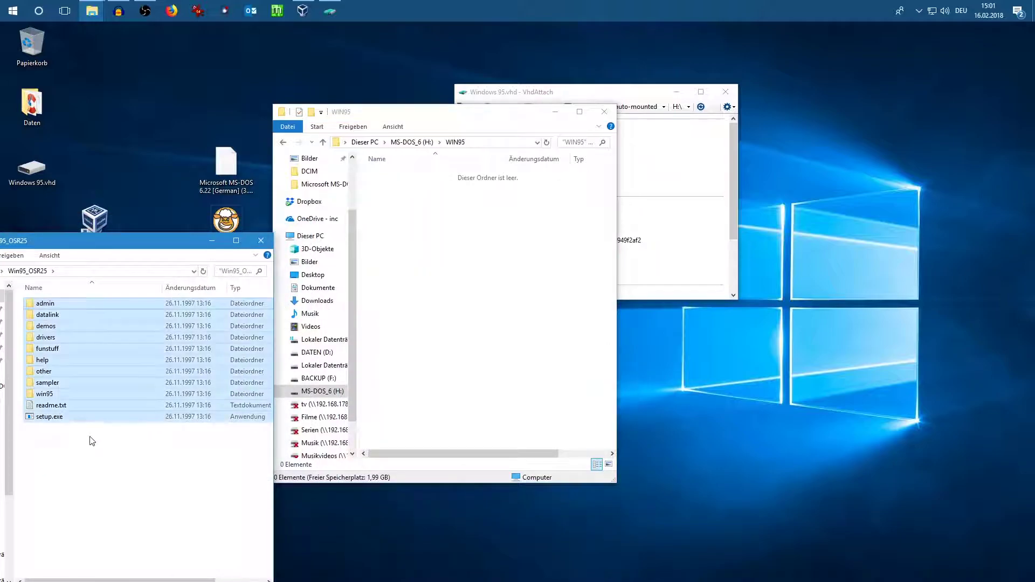
left_click_drag(71, 392, 531, 331)
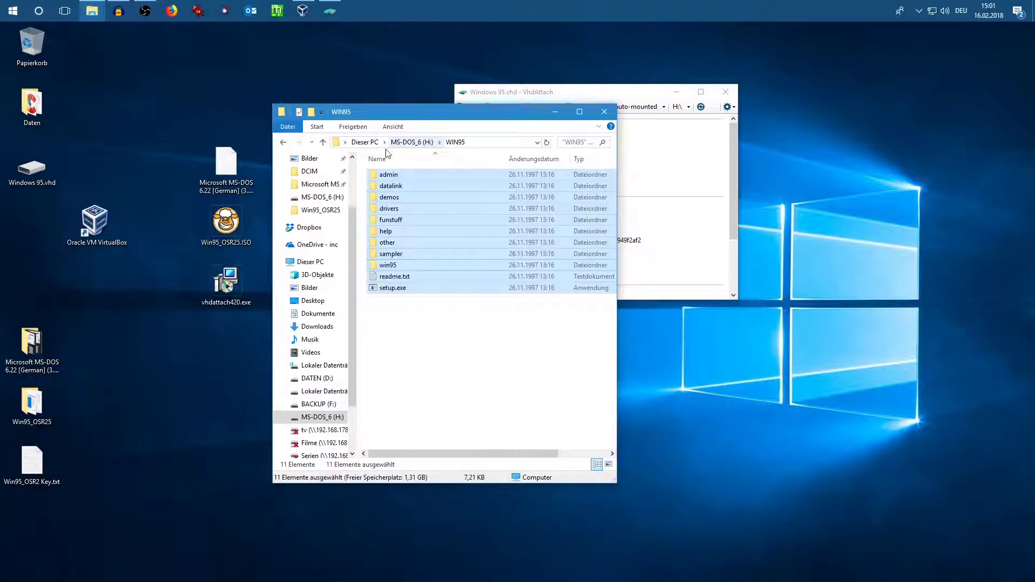
Create a folder named TREIBER in the root of the MS-DOS_6 (H:) drive
left_click(323, 142)
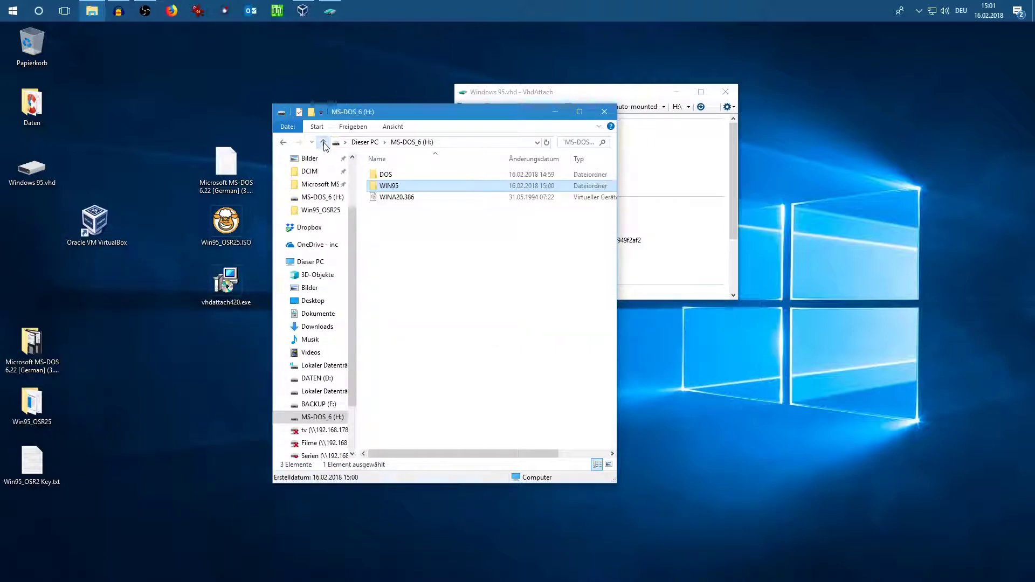
right_click(425, 292)
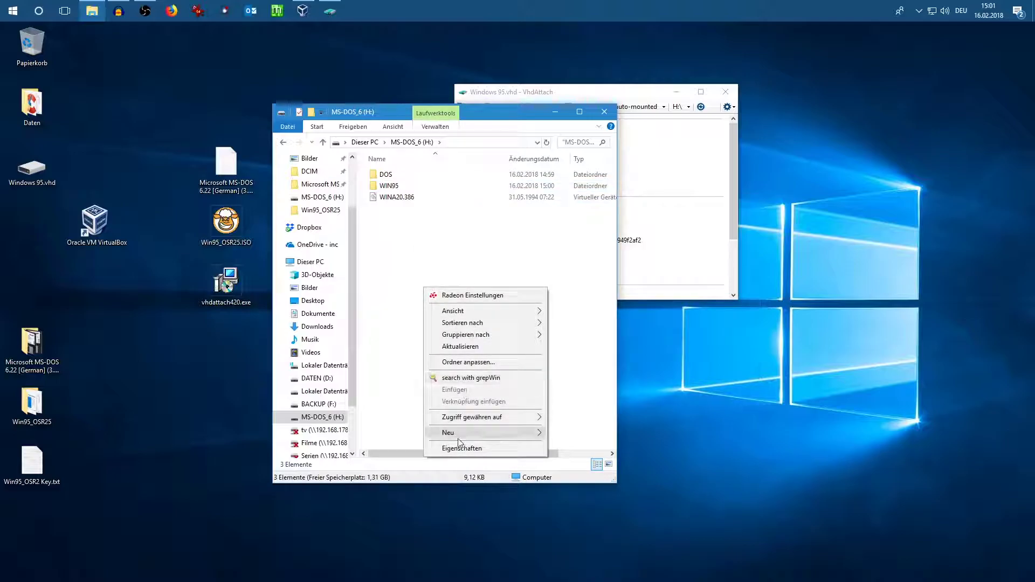
mouse_move(485, 434)
left_click(573, 250)
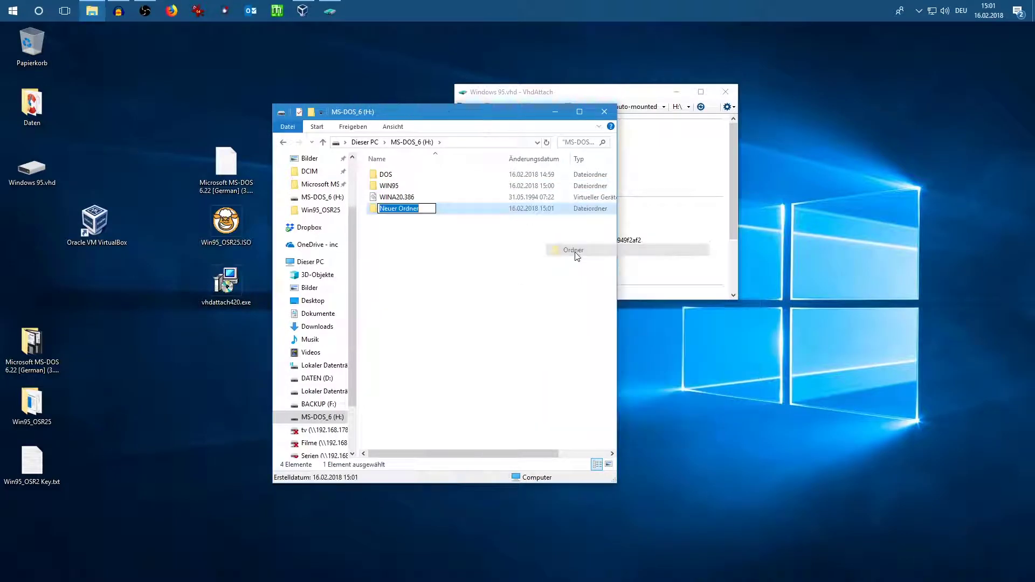
type("T")
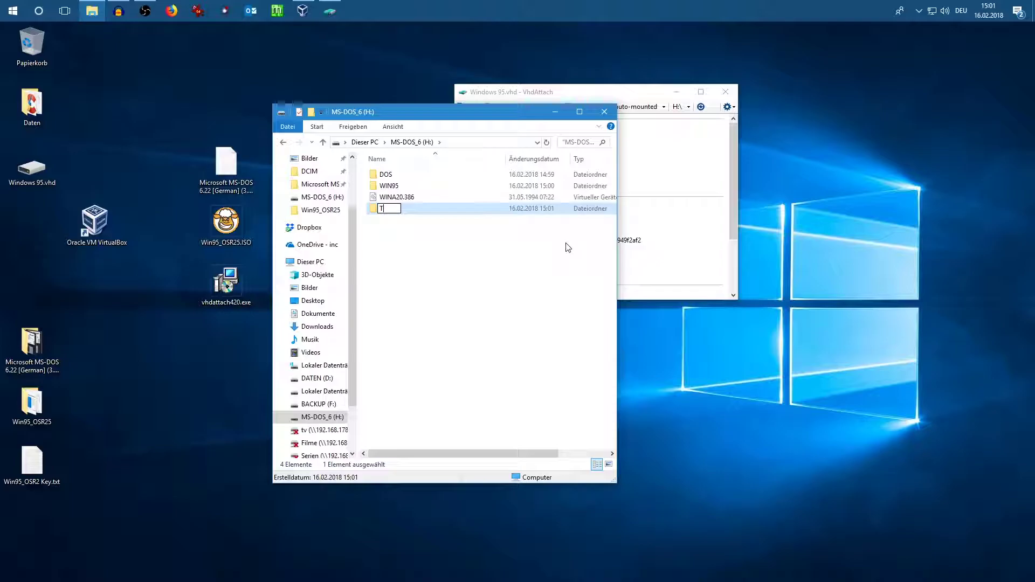
type("REIBER")
key("Return")
Close the File Explorer window and detach Windows 95.vhd from the host in VhdAttach
left_click_drag(427, 116, 427, 138)
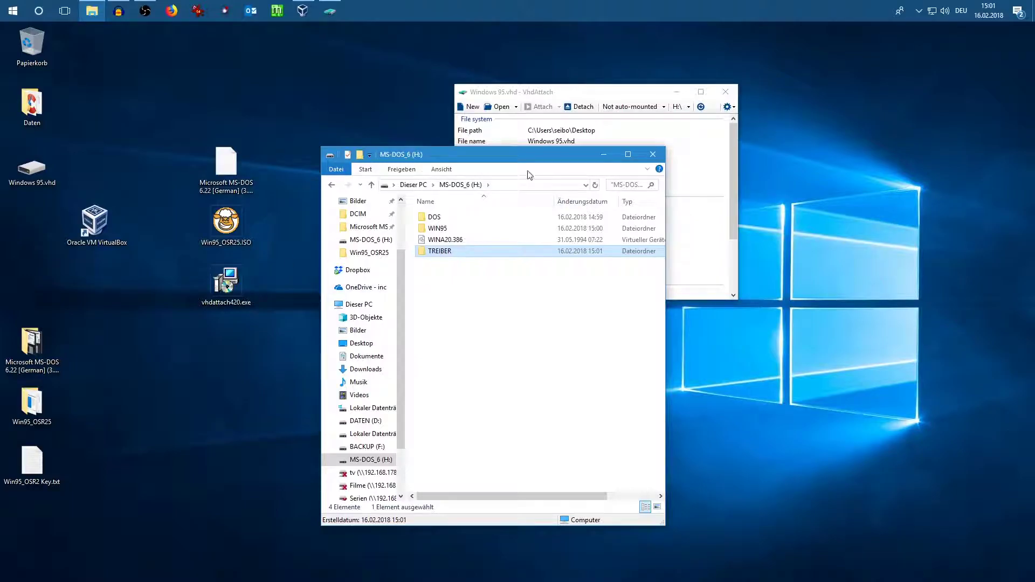
left_click(653, 154)
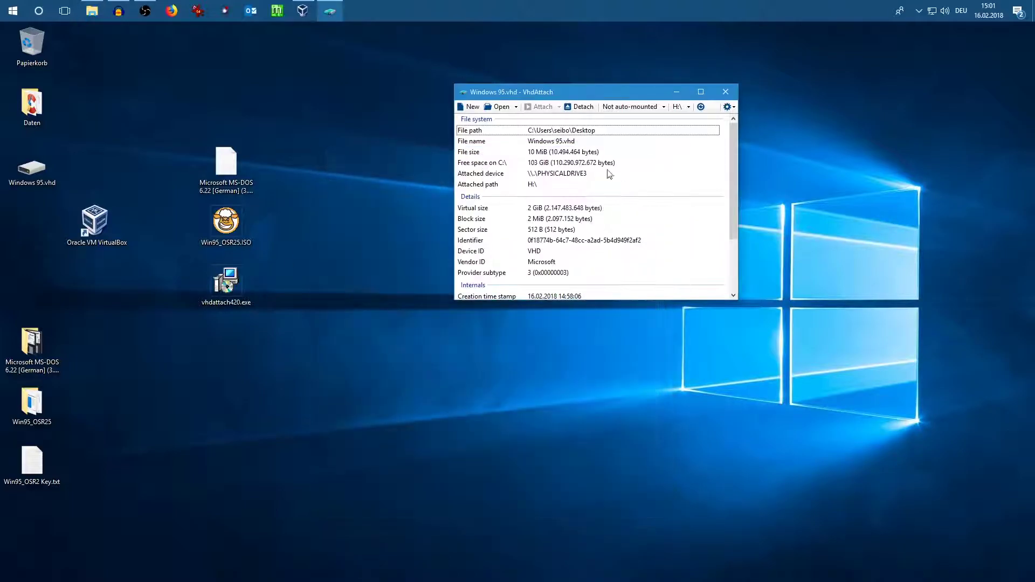
left_click(582, 107)
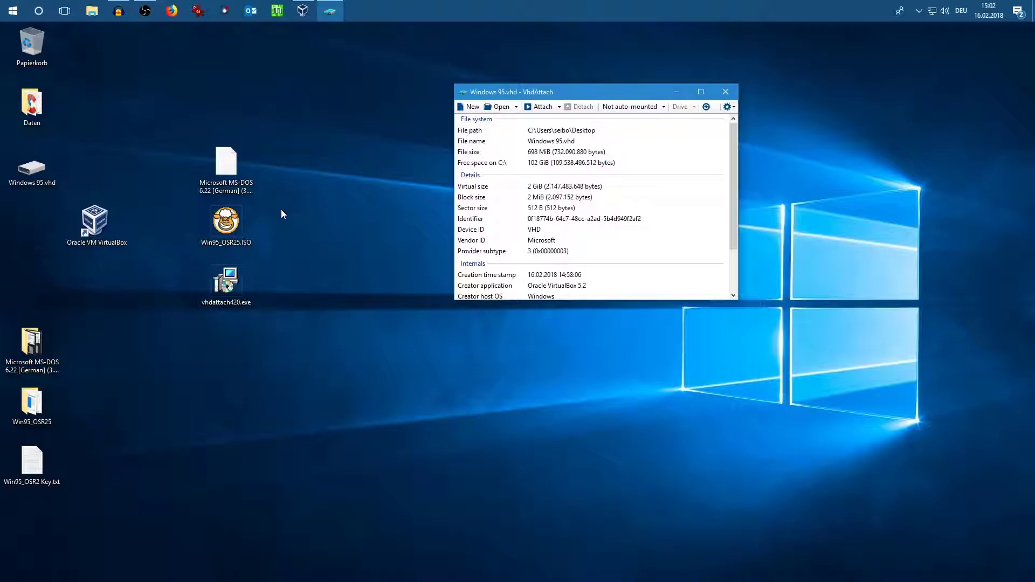
Switch to VirtualBox, start the Windows 95 machine and let it capture the mouse and keyboard
left_click(303, 10)
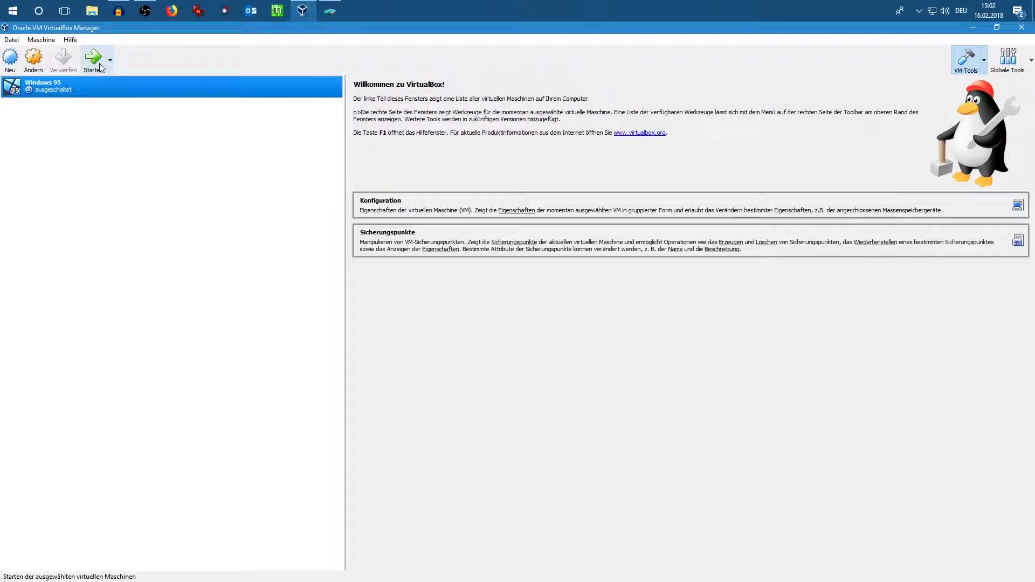
left_click(96, 64)
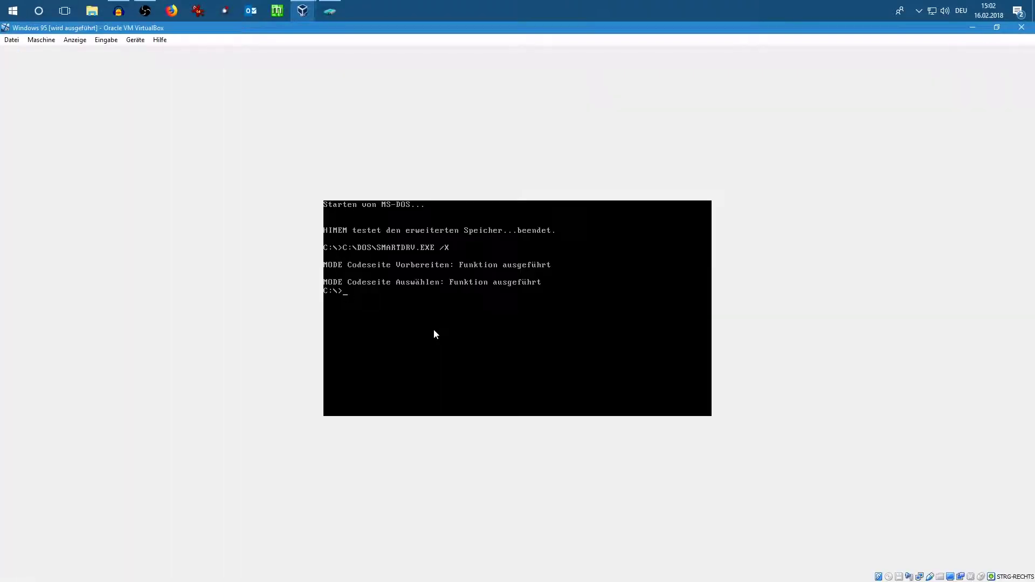
left_click(433, 329)
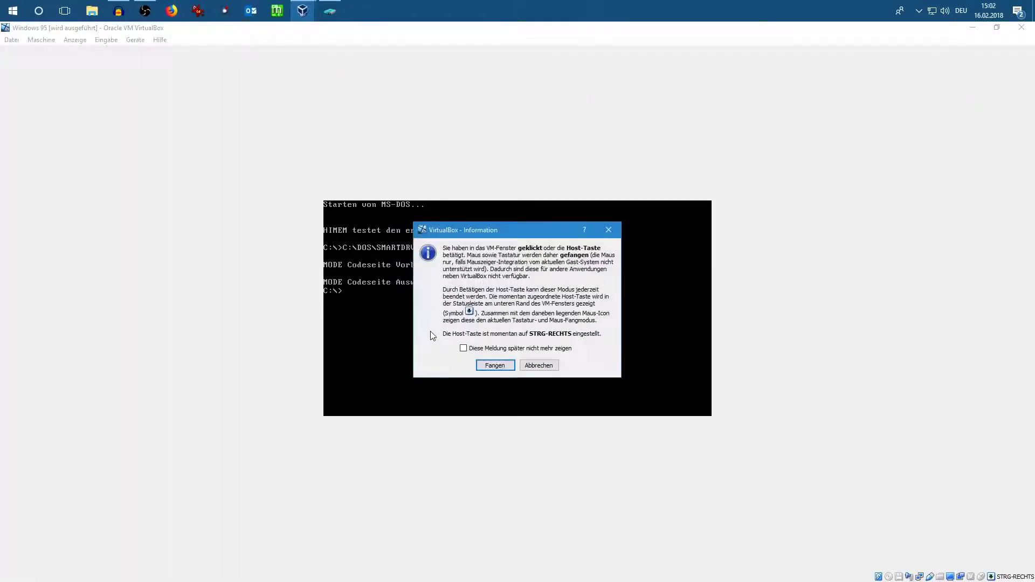
left_click(494, 366)
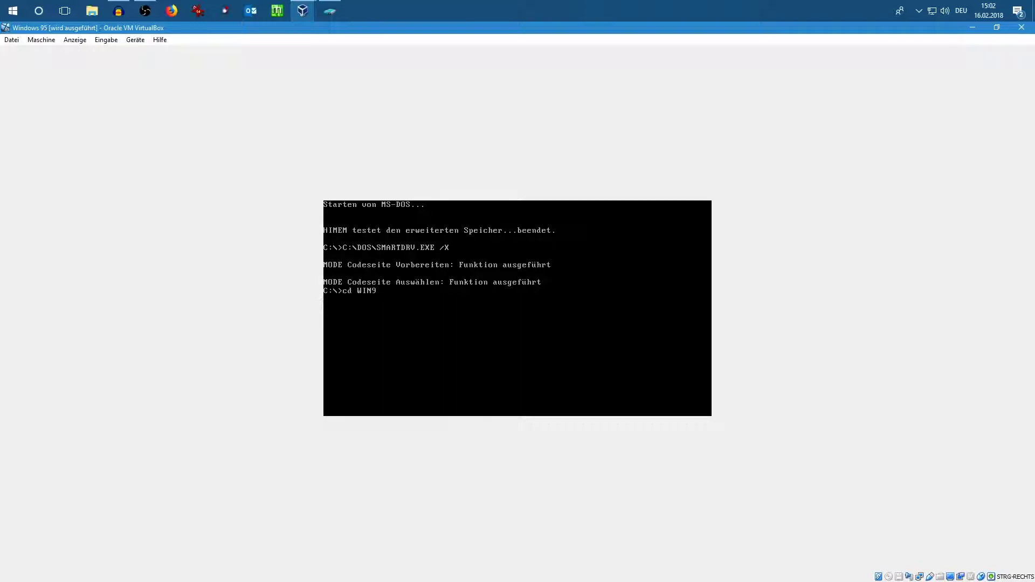
At the DOS prompt, change to the WIN95 directory with "cd WIN95" and run "setup"
key("Return")
type("set")
type("z")
type("p")
key("Return")
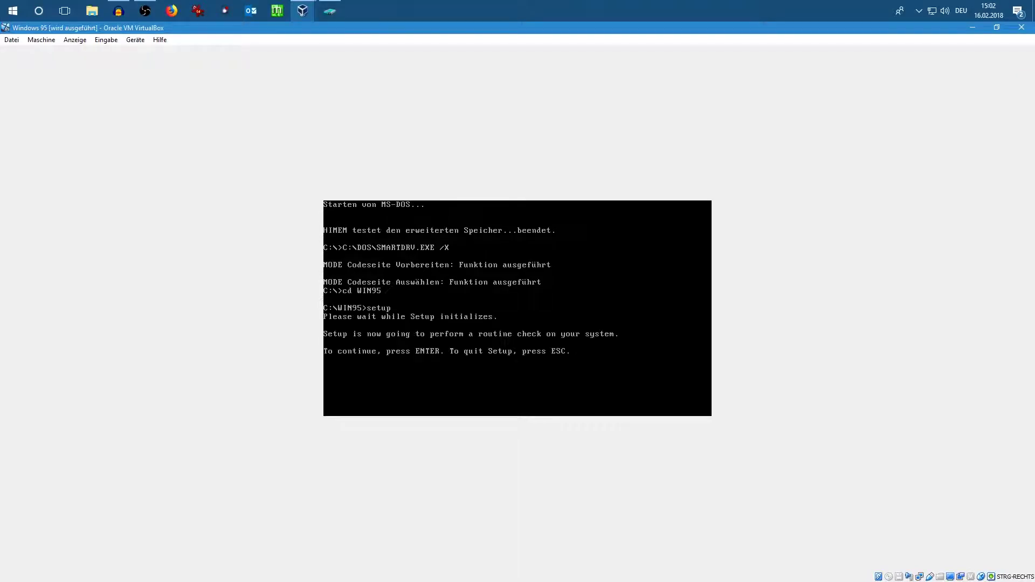
Run the routine system check, begin Windows 95 Setup and accept C:\WINDOWS as the installation directory
key("Return")
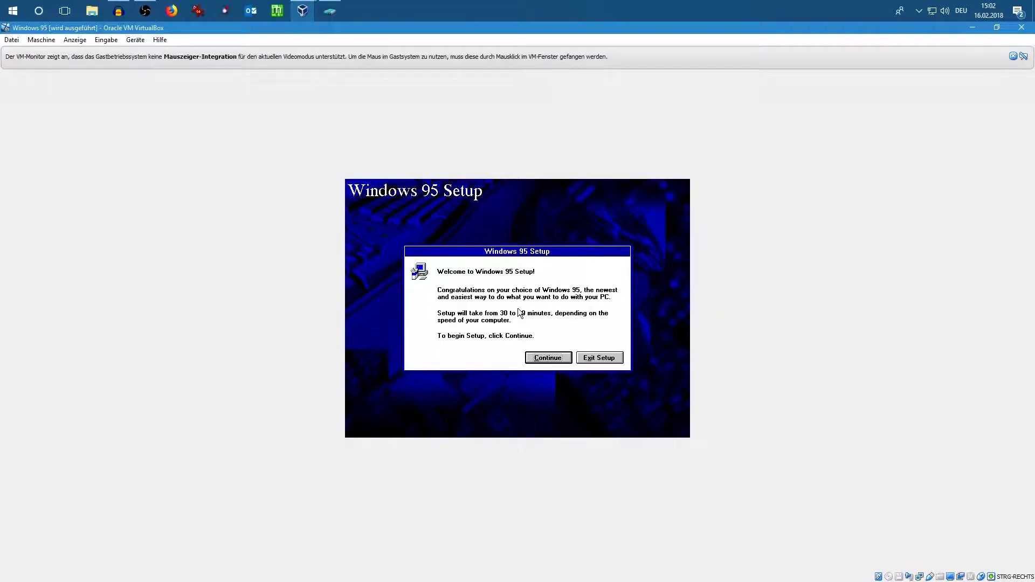
left_click(559, 356)
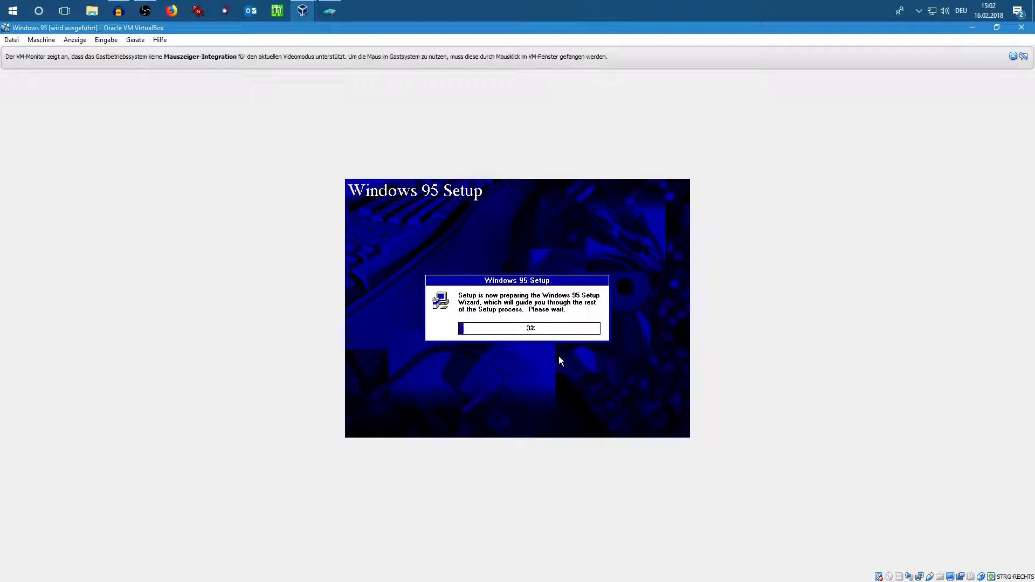
left_click(580, 389)
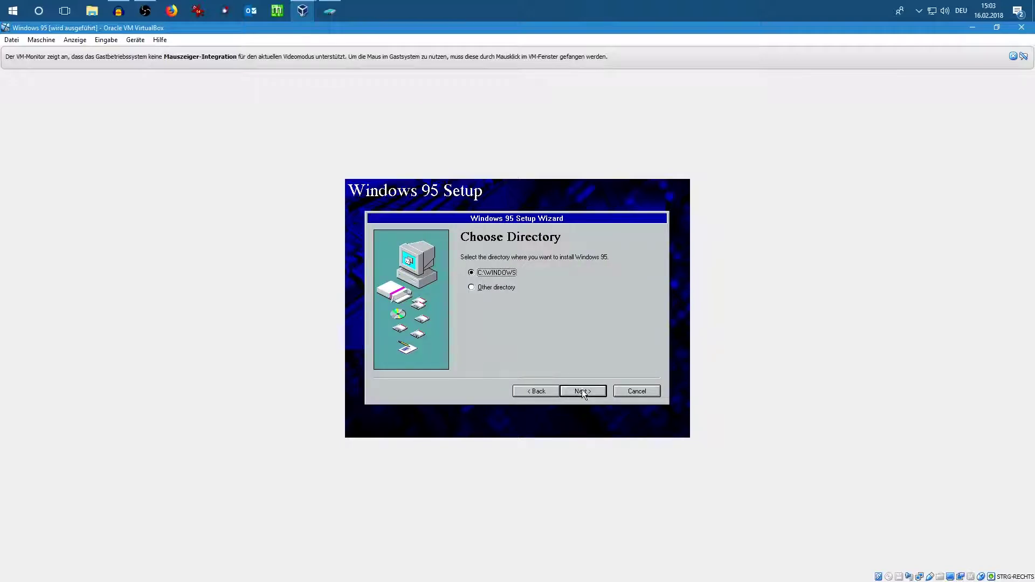
left_click(581, 389)
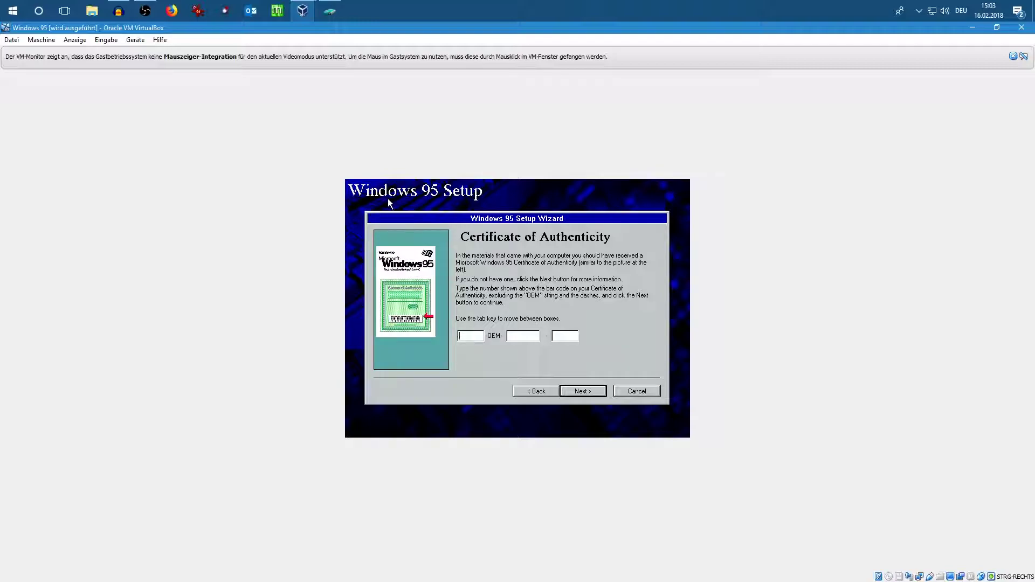
Submit the Certificate of Authenticity page, then enter the user's name on the User Information page and continue
left_click(584, 392)
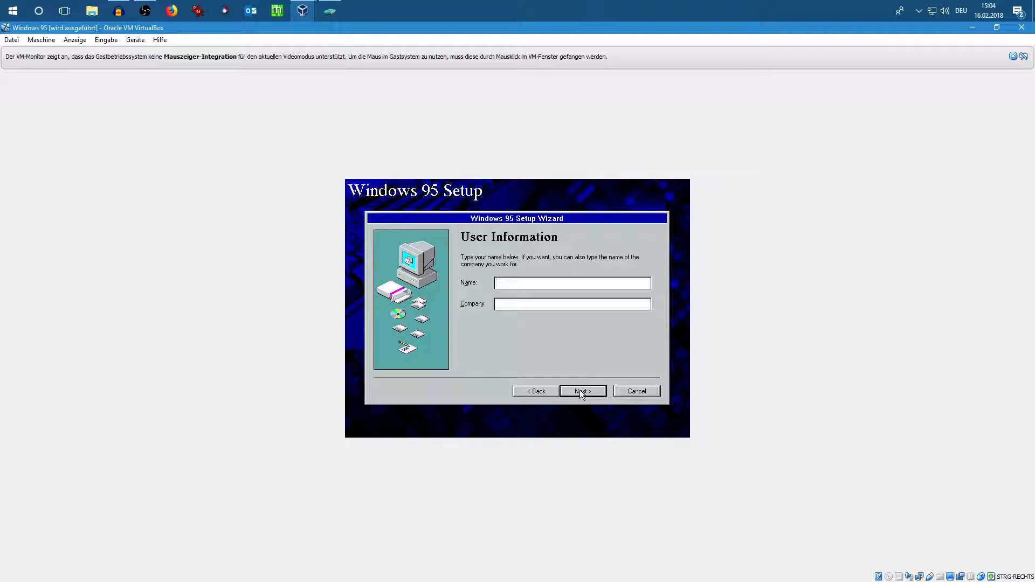
type("SeiboldSoft")
left_click(573, 390)
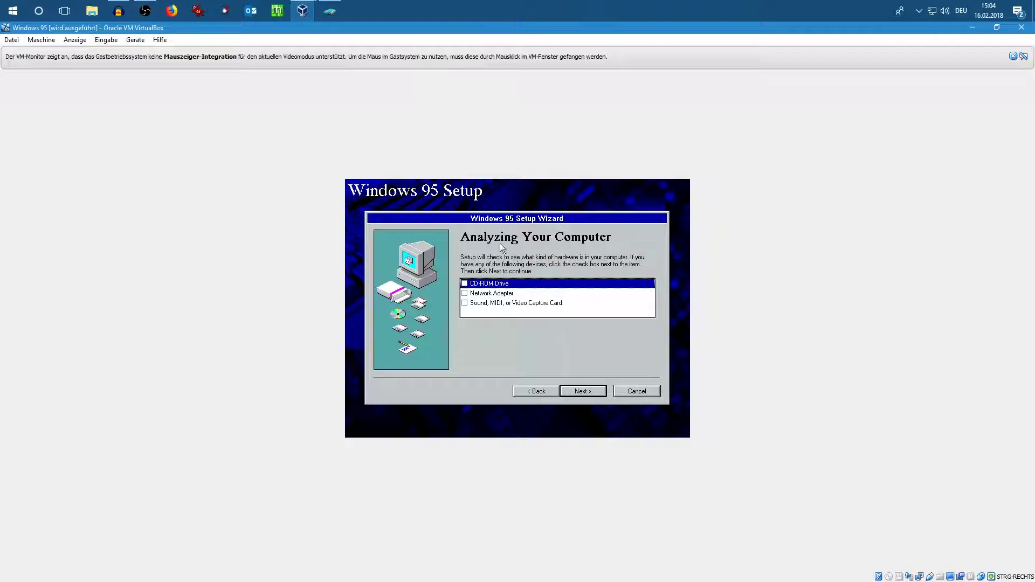
Include the sound, MIDI or video capture card, the network adapter and the CD-ROM drive in the hardware analysis and continue
left_click(464, 303)
left_click(464, 293)
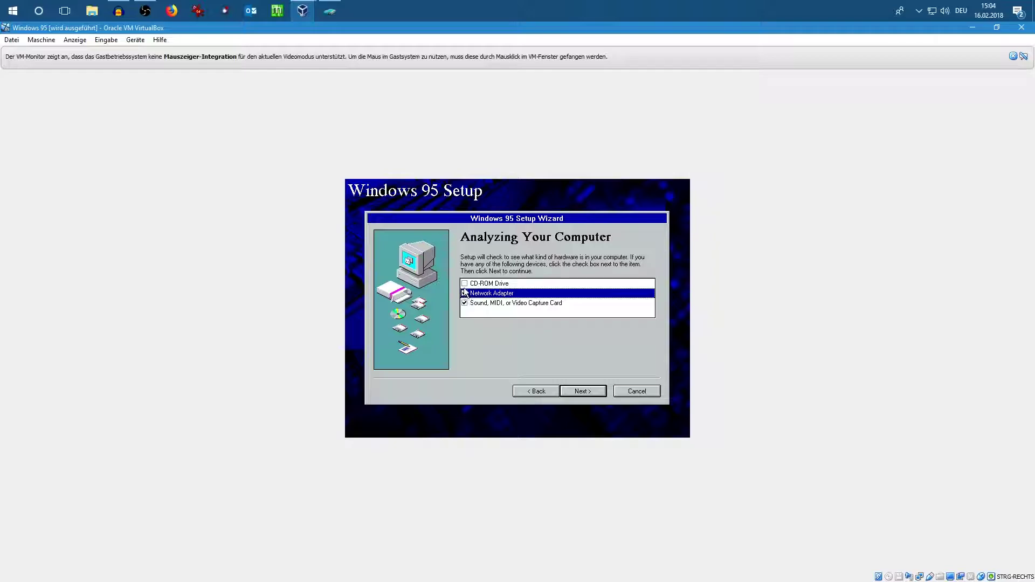
left_click(488, 284)
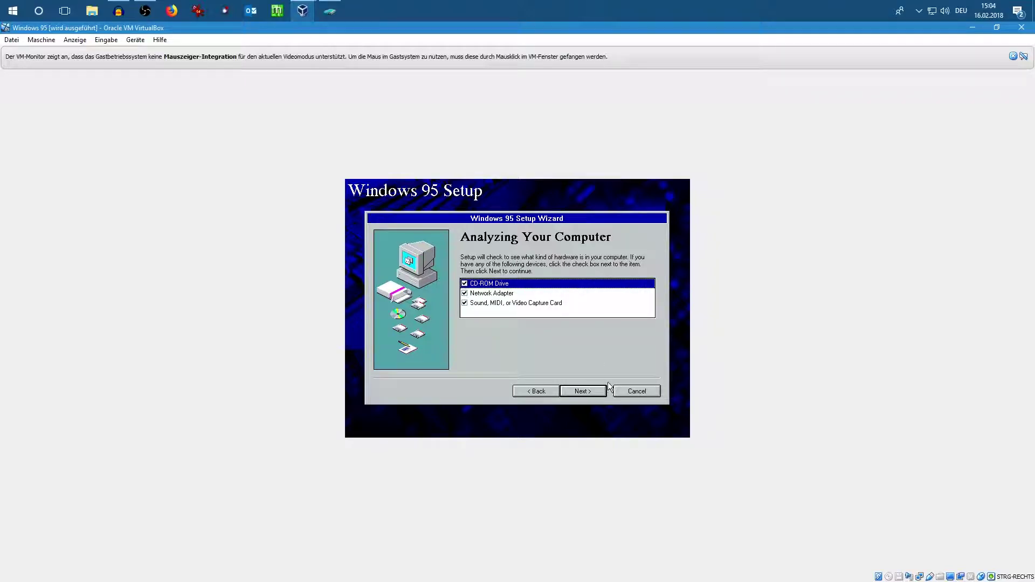
left_click(591, 393)
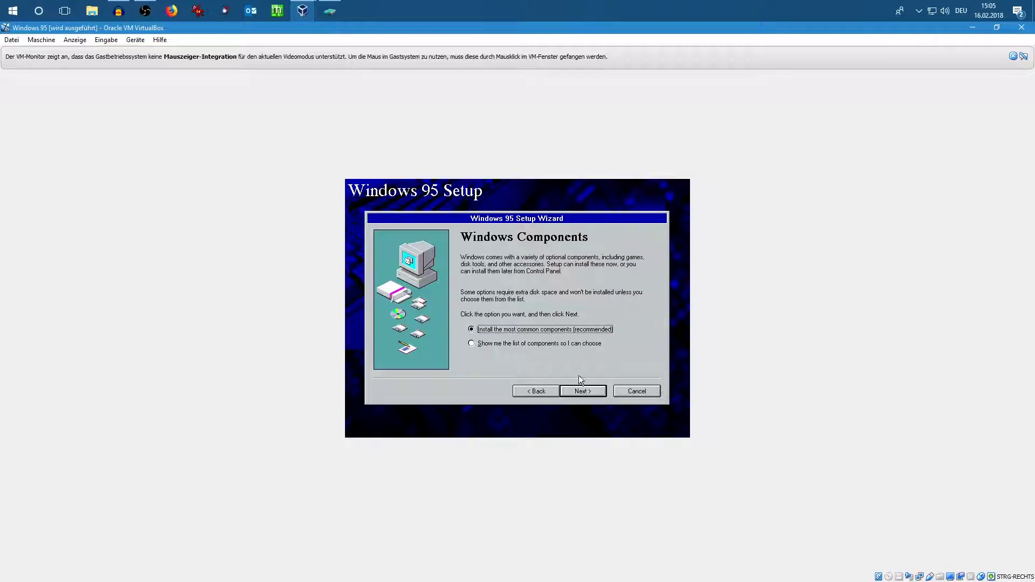
Accept installing the most common components and choose not to create a startup disk
left_click(581, 390)
left_click(473, 329)
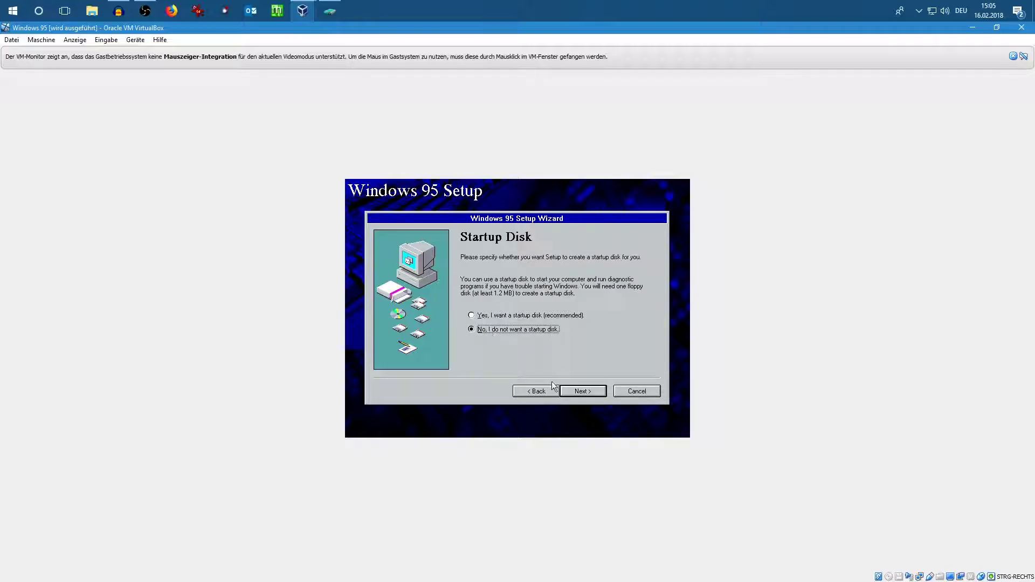
left_click(594, 393)
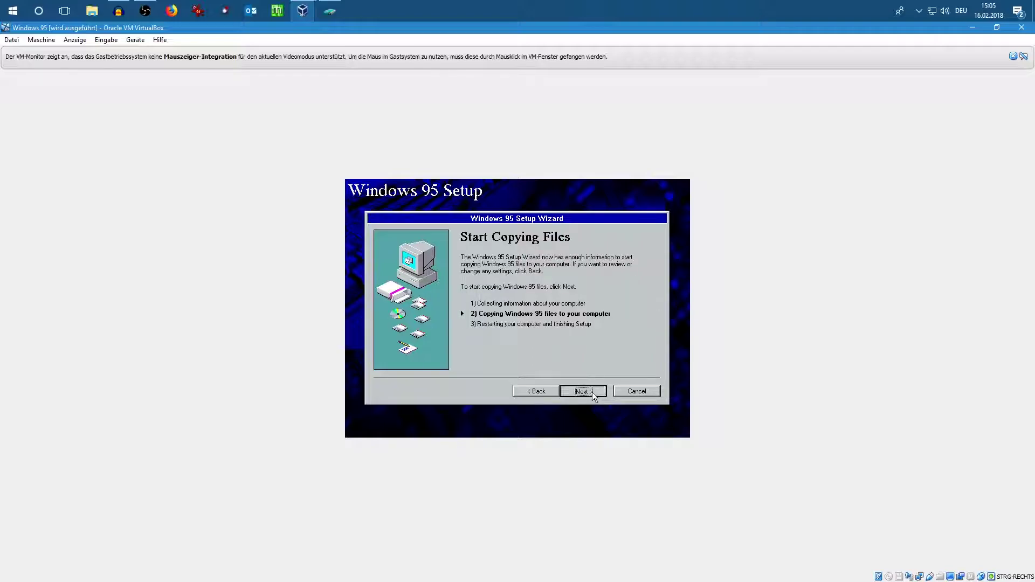
Copy the Windows 95 files to the computer and finish the Setup Wizard to restart the machine
left_click(592, 394)
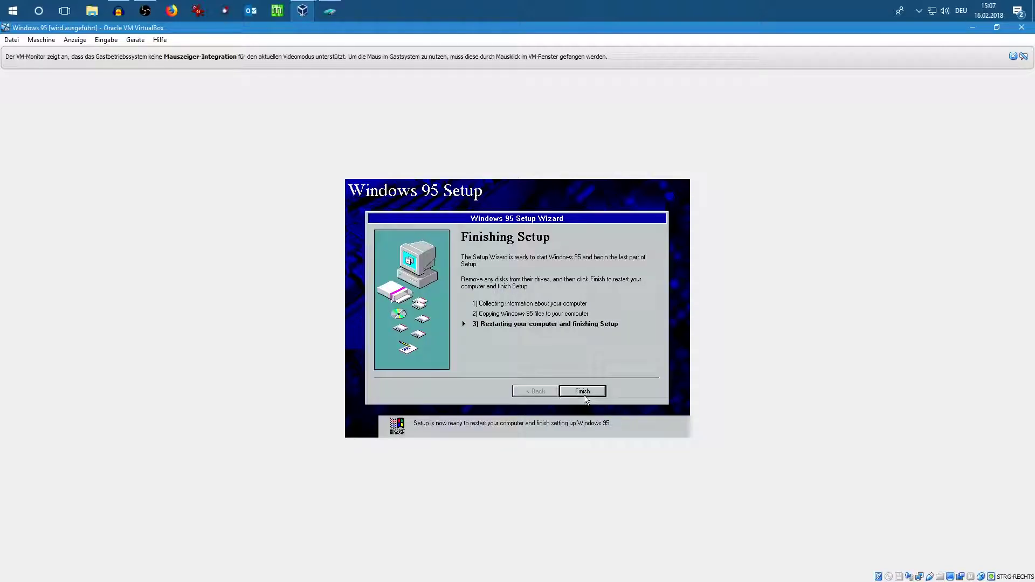
left_click(583, 392)
left_click(518, 335)
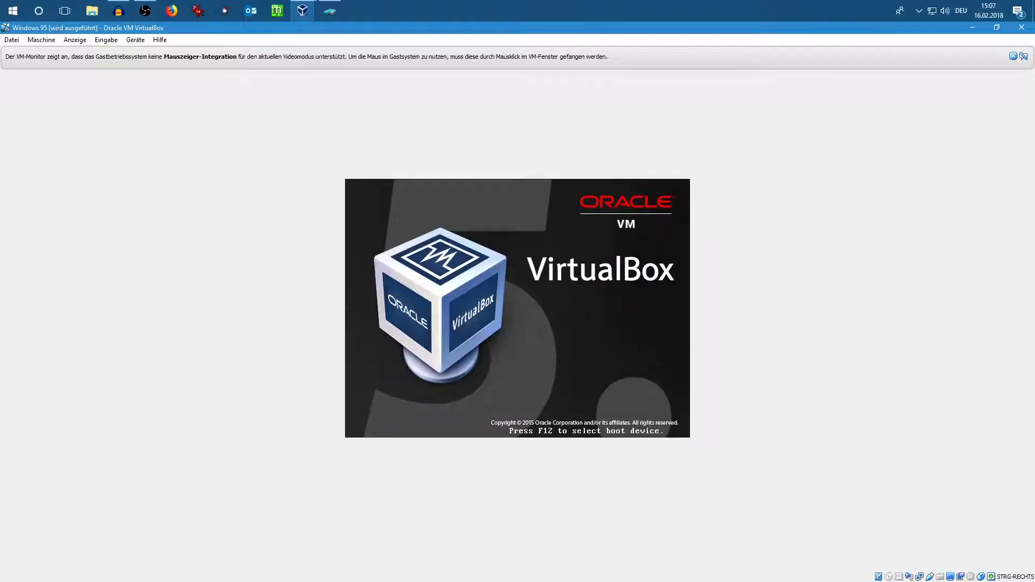